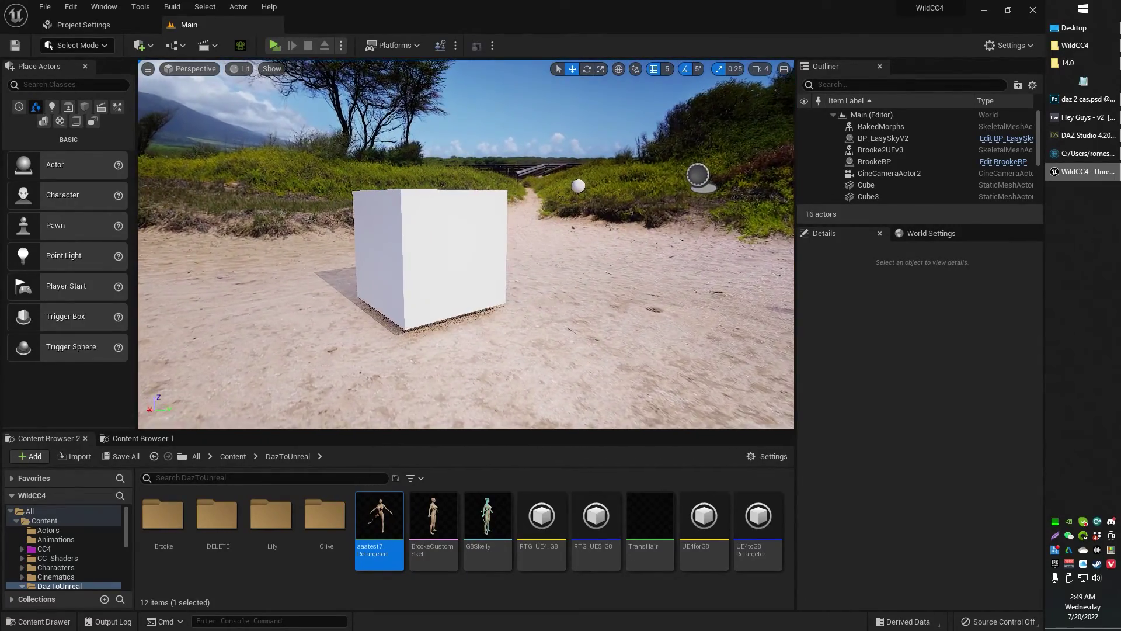
# Enlarge the Outliner to list all scene actors and select BP_EasySkyV2
pyautogui.moveTo(707, 260); pyautogui.dragTo(356, 260, button='right')
pyautogui.moveTo(680, 256); pyautogui.dragTo(740, 232, button='right')
pyautogui.press('d')
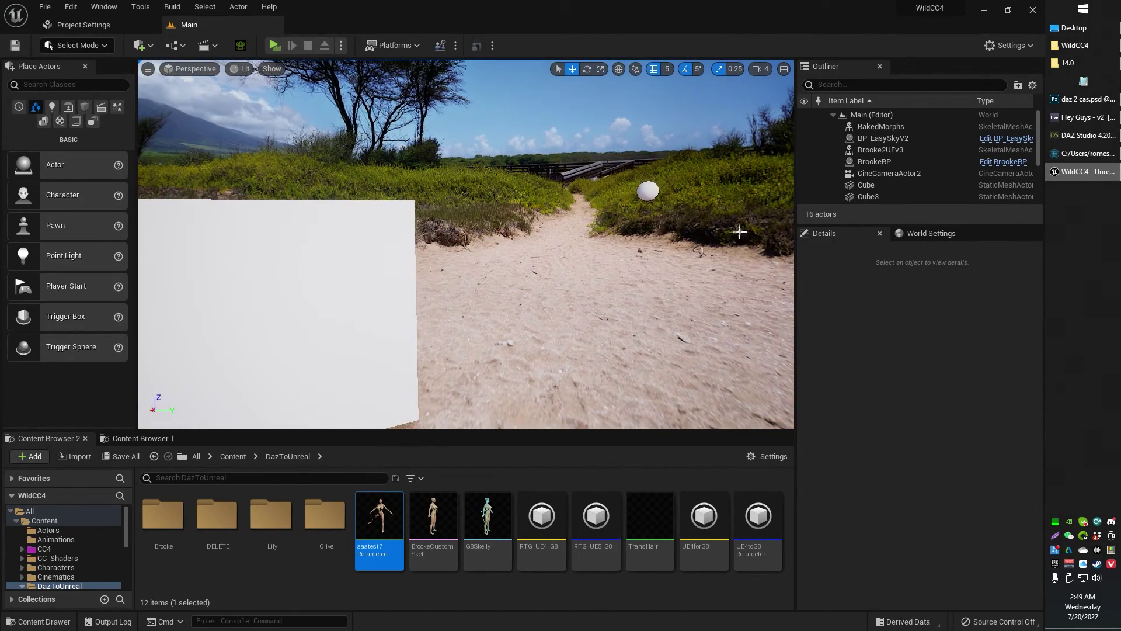
pyautogui.moveTo(872, 223); pyautogui.dragTo(878, 341)
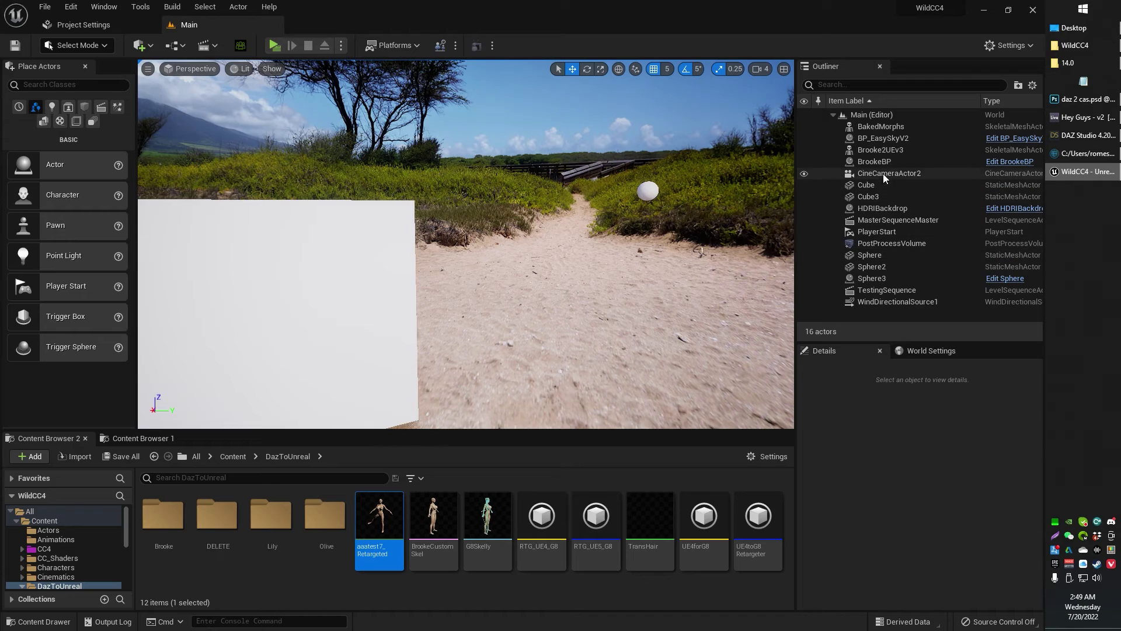
pyautogui.click(882, 138)
pyautogui.moveTo(628, 258); pyautogui.dragTo(575, 225, button='right')
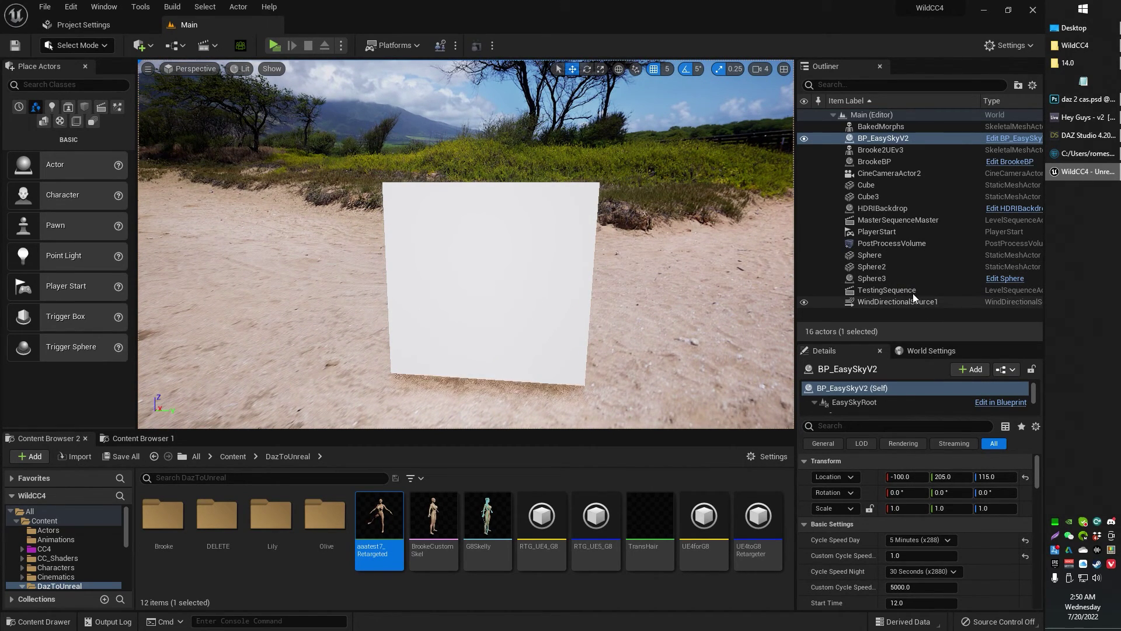
# Select the HDRIBackdrop actor and enlarge the Details area to show more of its HDRI Backdrop properties
pyautogui.click(905, 211)
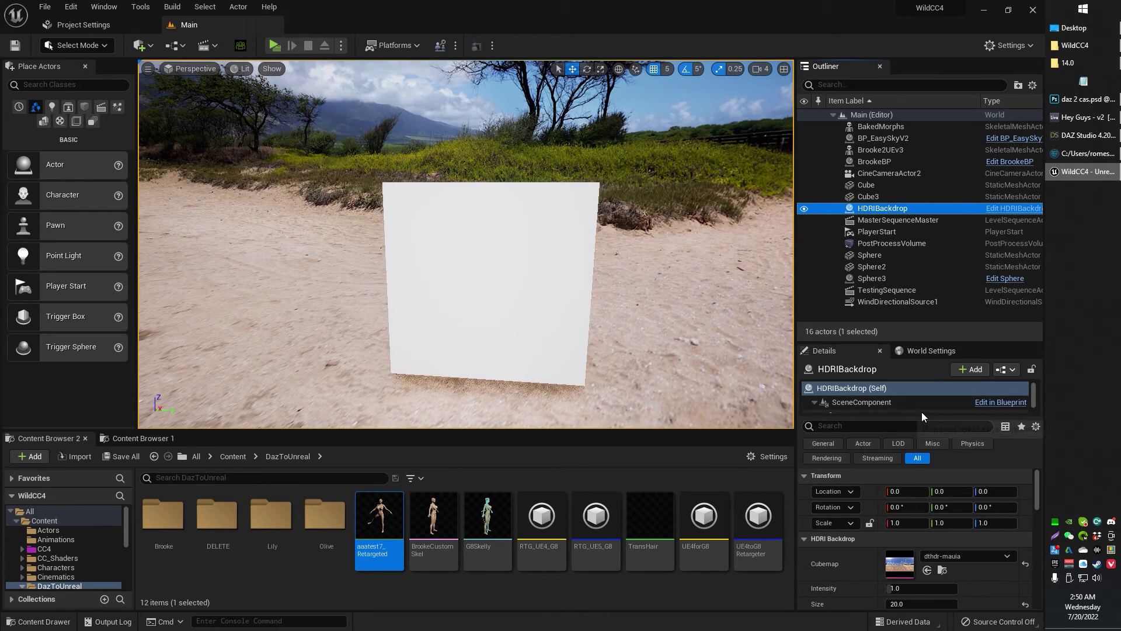
pyautogui.moveTo(923, 417); pyautogui.dragTo(927, 399)
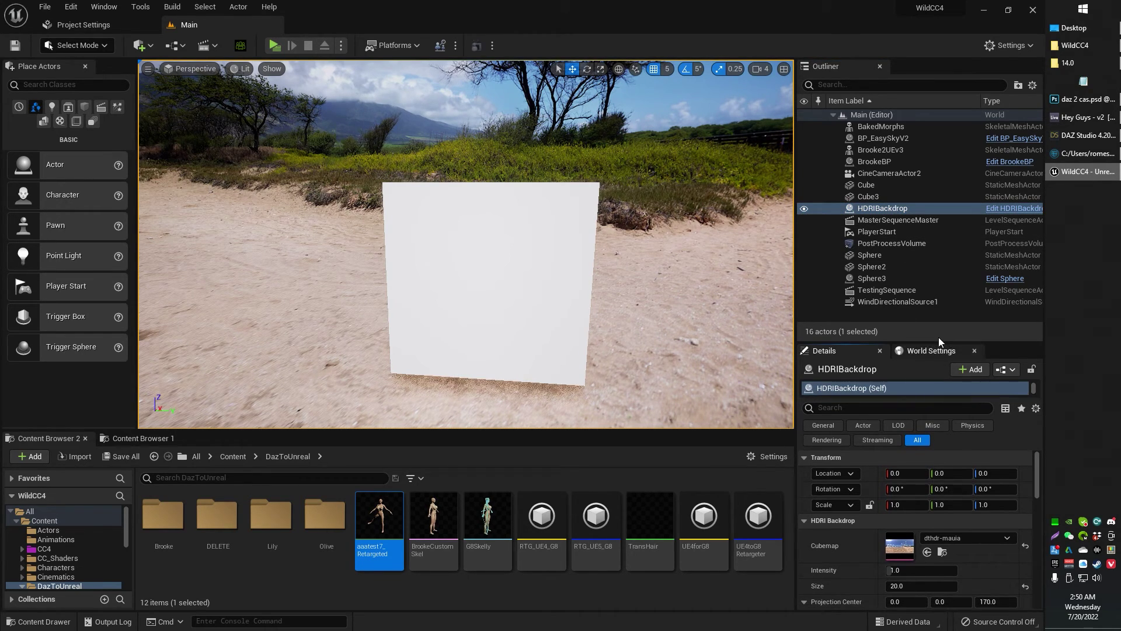
pyautogui.moveTo(937, 341); pyautogui.dragTo(936, 274)
# Look up HDRI Backdrop among the light actors that can be added, without placing one
pyautogui.click(149, 50)
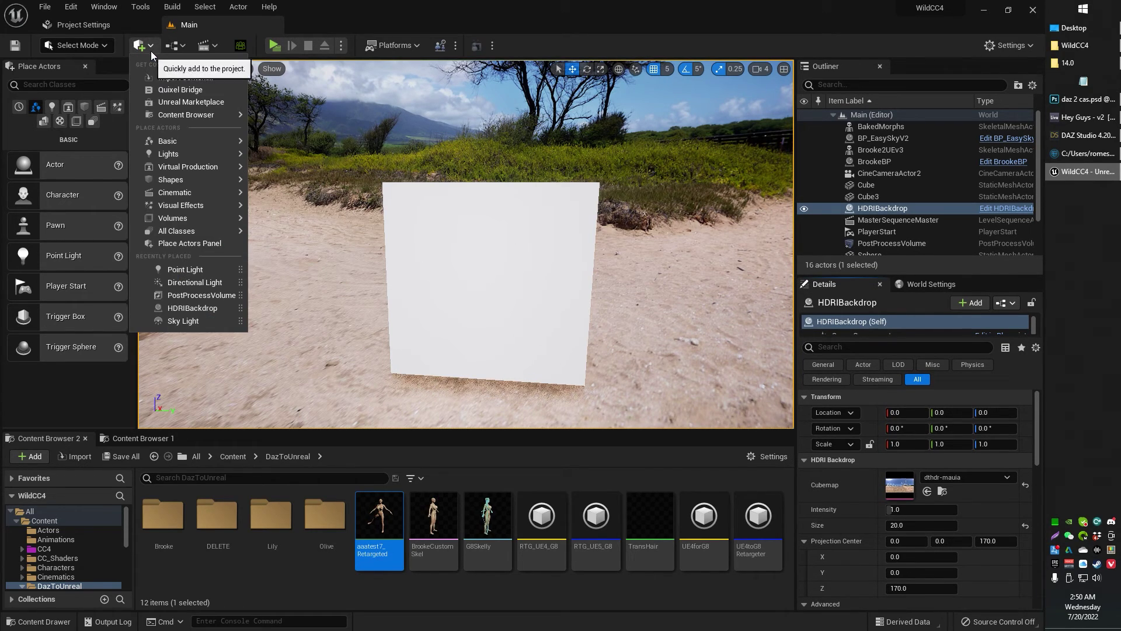
pyautogui.moveTo(198, 156)
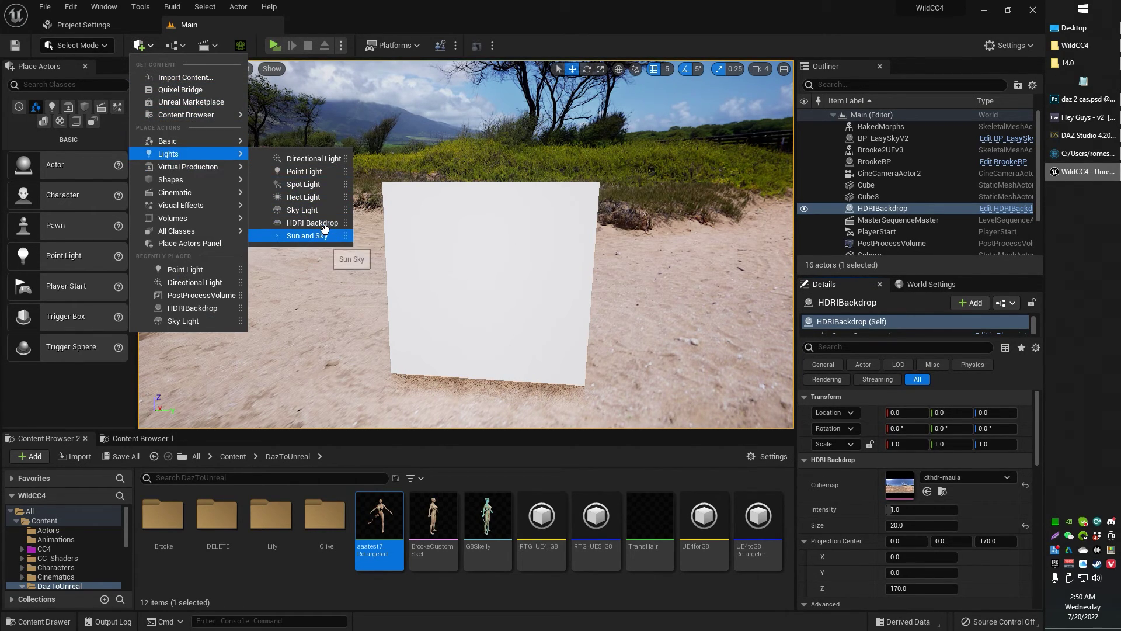
pyautogui.moveTo(325, 226); pyautogui.dragTo(504, 244)
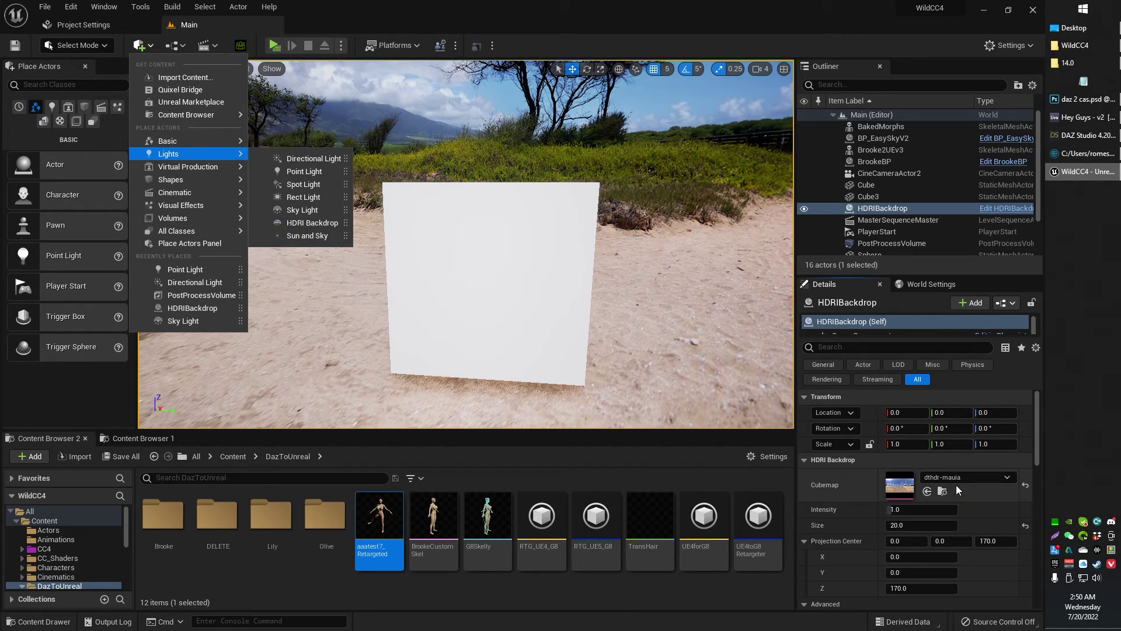
pyautogui.moveTo(759, 392); pyautogui.dragTo(783, 398, button='right')
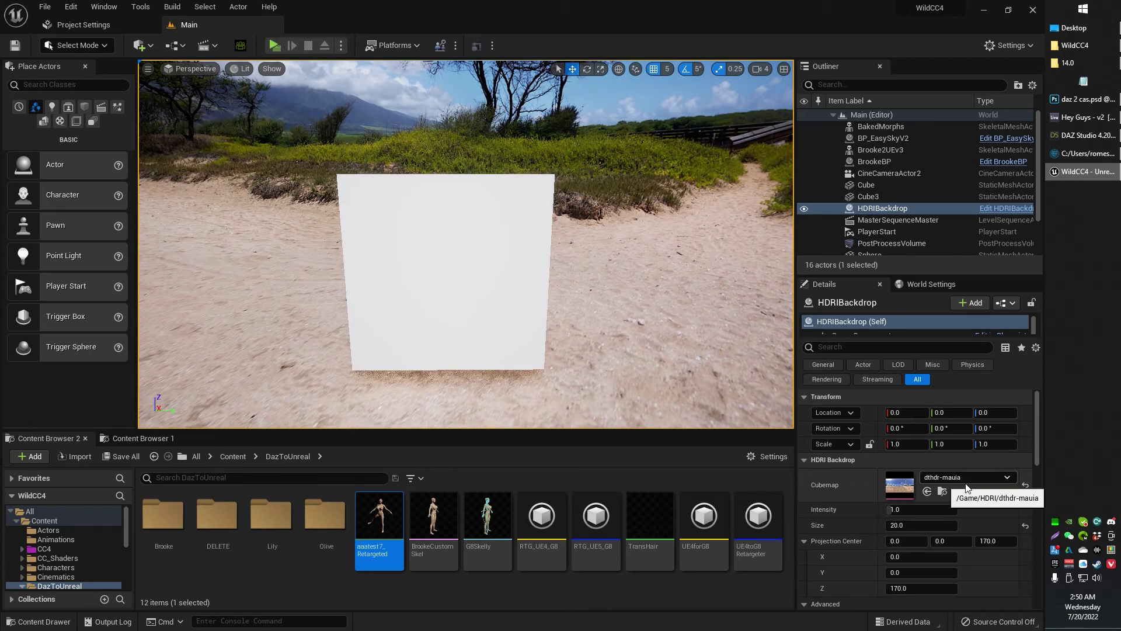
# Locate the backdrop's dthdr-mauia cubemap in the project's HDRI folder and enlarge the Content Browser
pyautogui.click(942, 491)
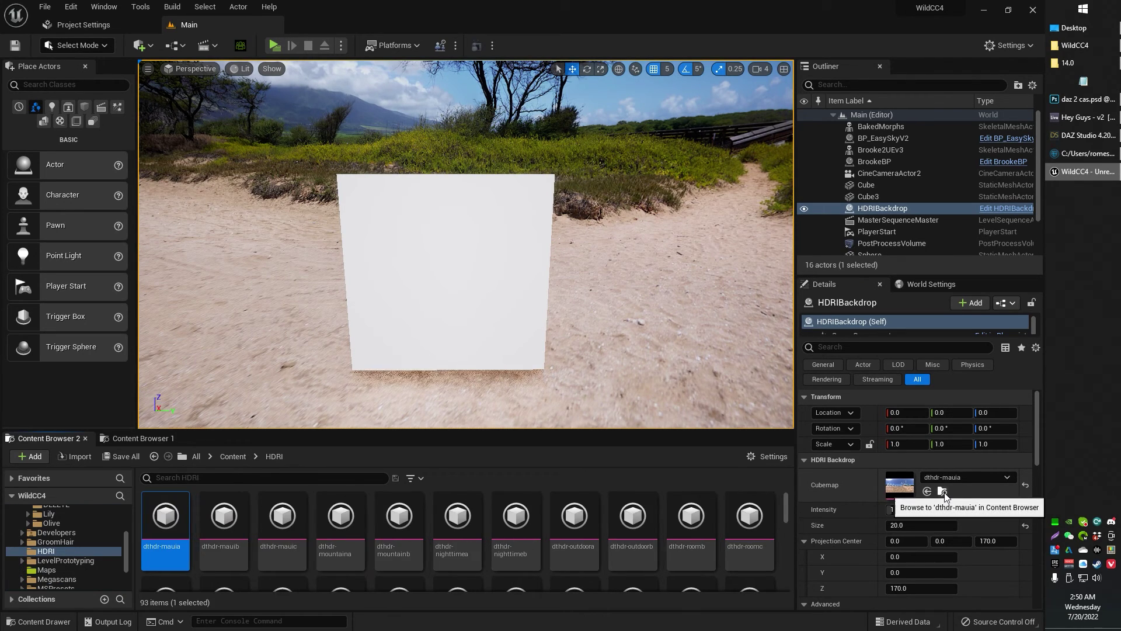
pyautogui.moveTo(431, 431); pyautogui.dragTo(434, 376)
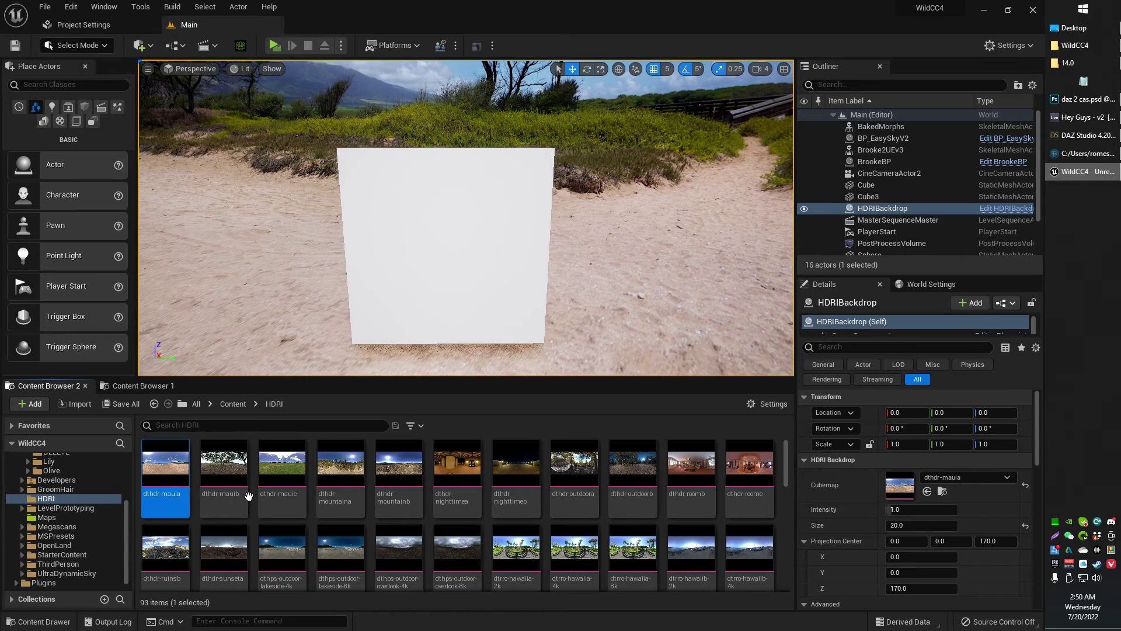
# Show the dthdr-mauia asset's file in its HDRI folder in File Explorer and close that window
pyautogui.rightClick(160, 482)
pyautogui.moveTo(151, 482)
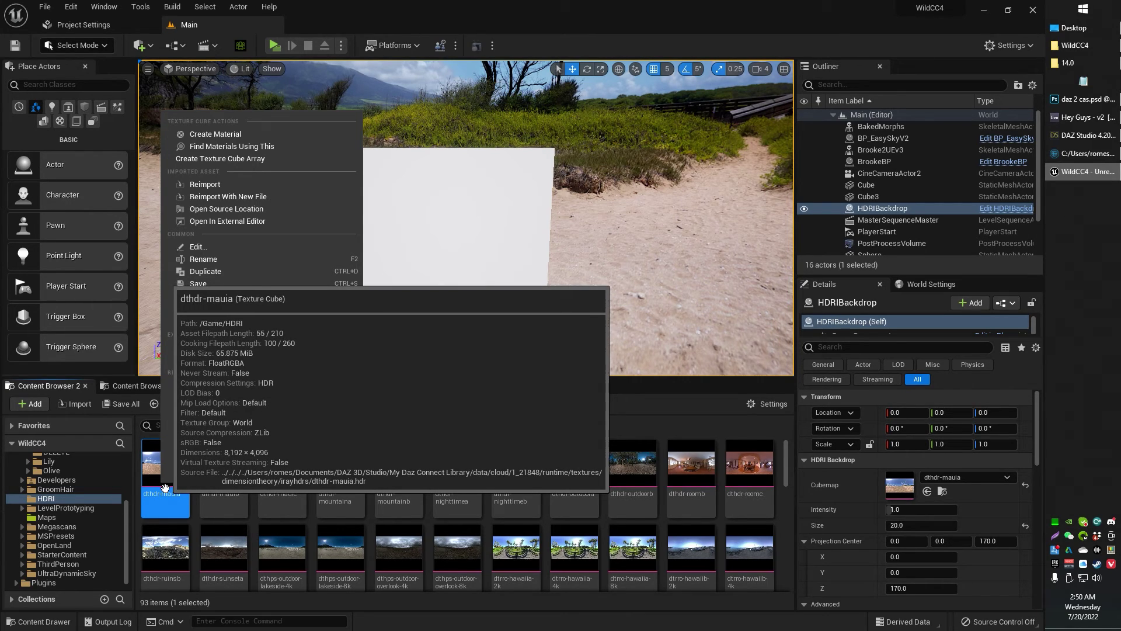
pyautogui.click(165, 488)
pyautogui.rightClick(162, 490)
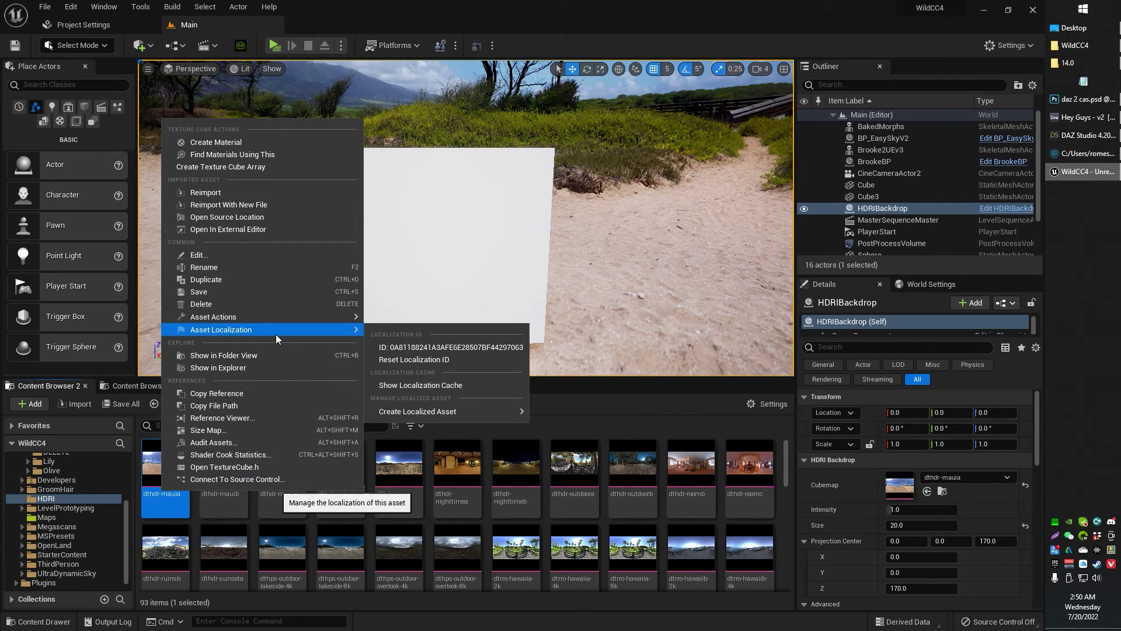
pyautogui.click(282, 366)
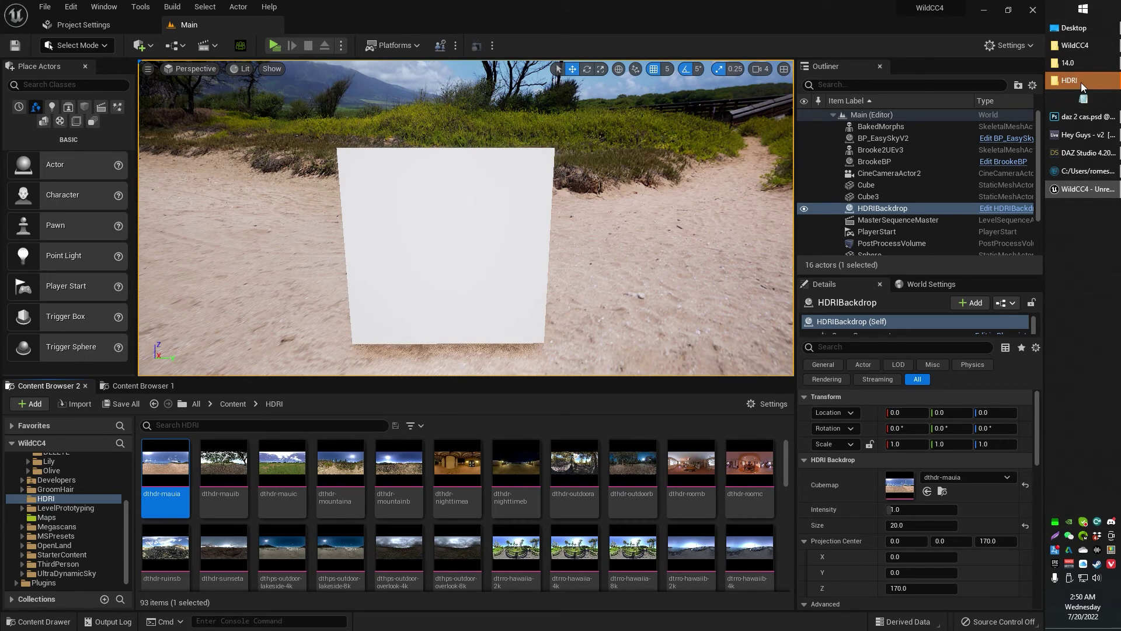
pyautogui.click(1081, 87)
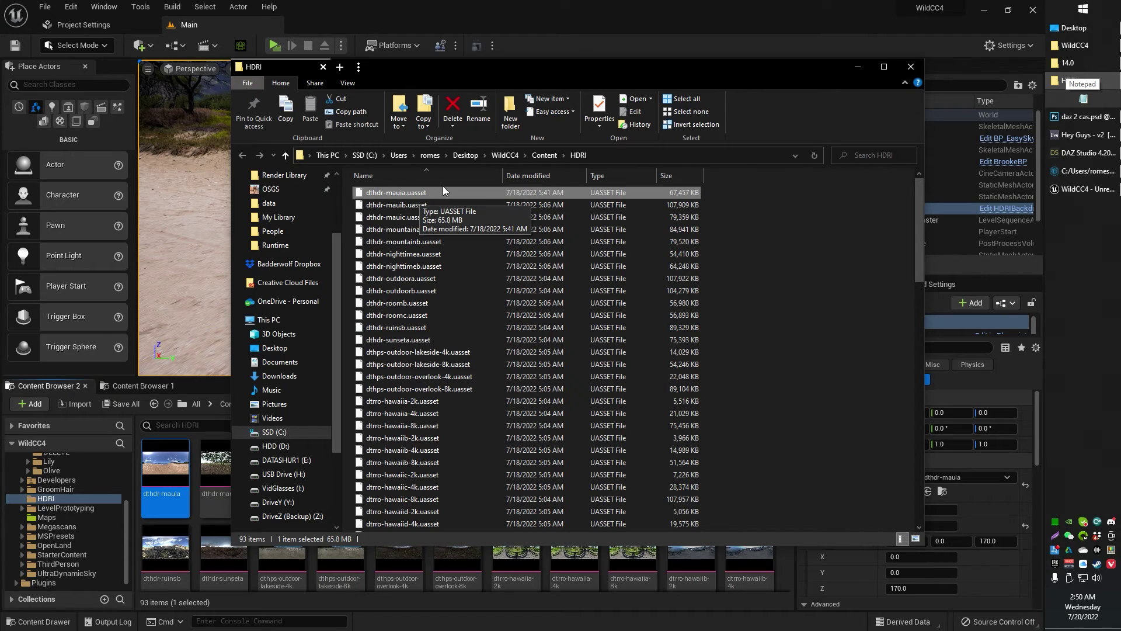
pyautogui.click(908, 67)
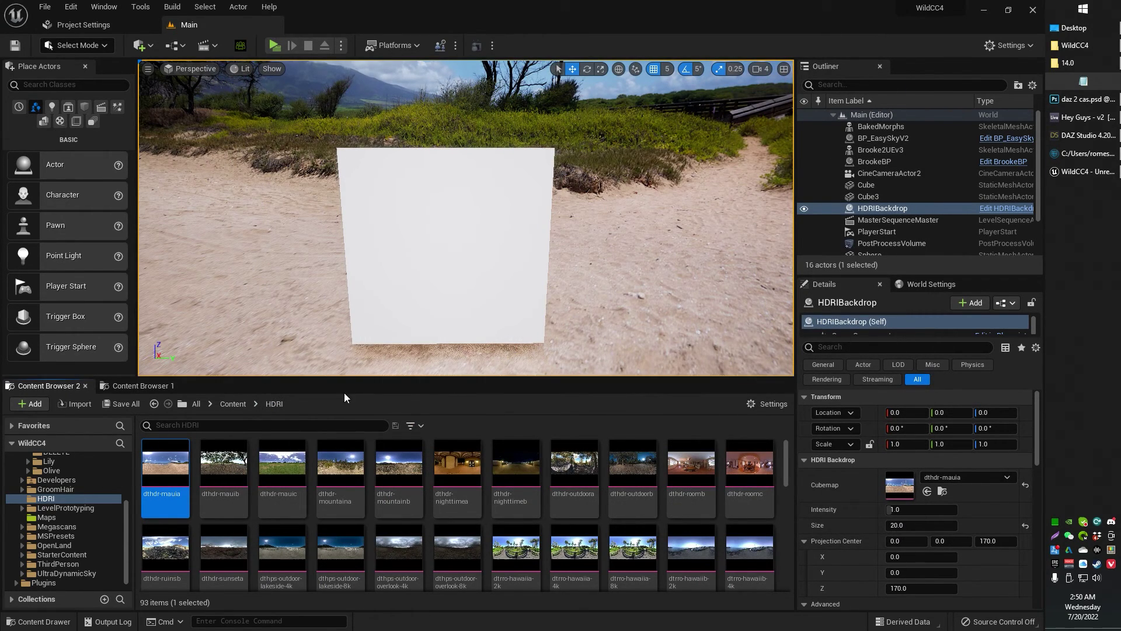
# Hide the BP_EasySkyV2 actor in the level
pyautogui.moveTo(530, 333); pyautogui.dragTo(576, 331, button='right')
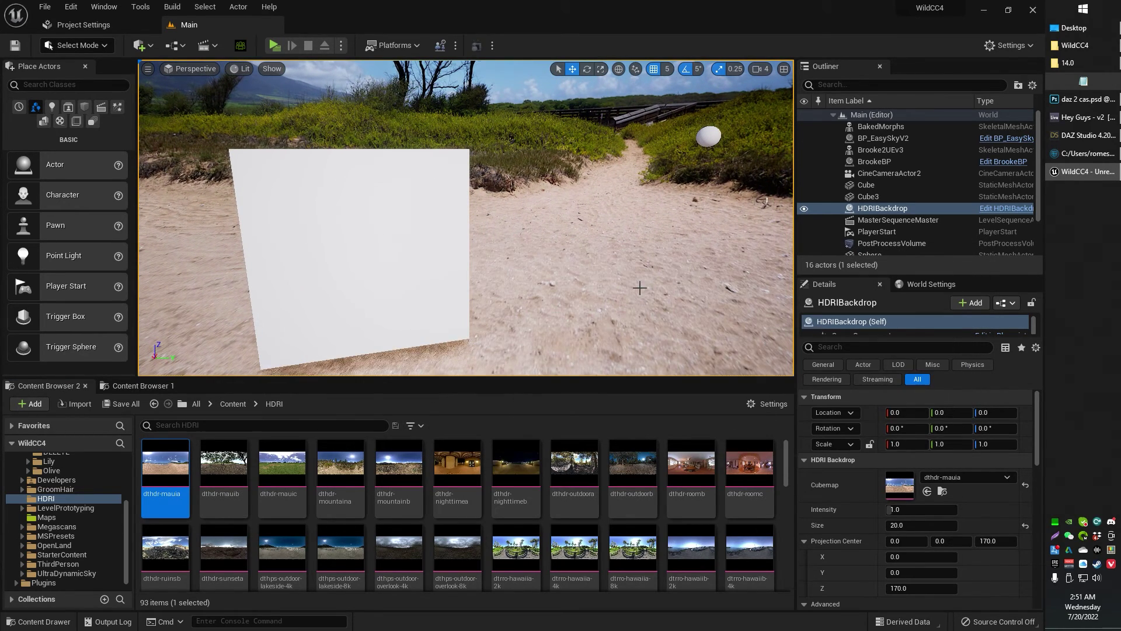
pyautogui.moveTo(640, 287); pyautogui.dragTo(629, 264, button='right')
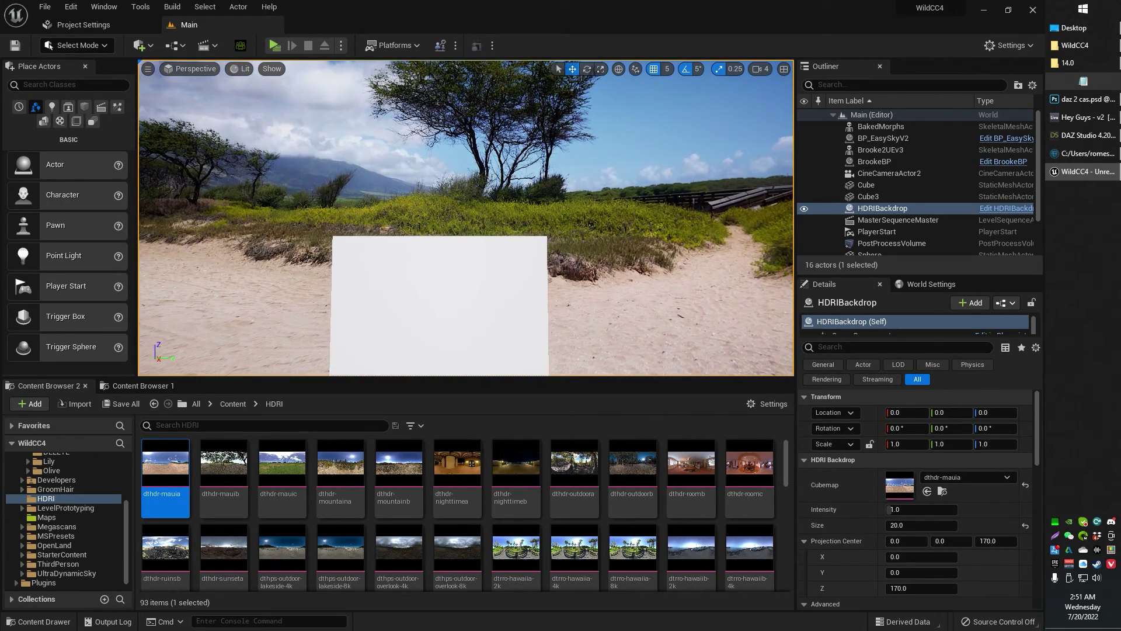
pyautogui.scroll(-3, 930, 232)
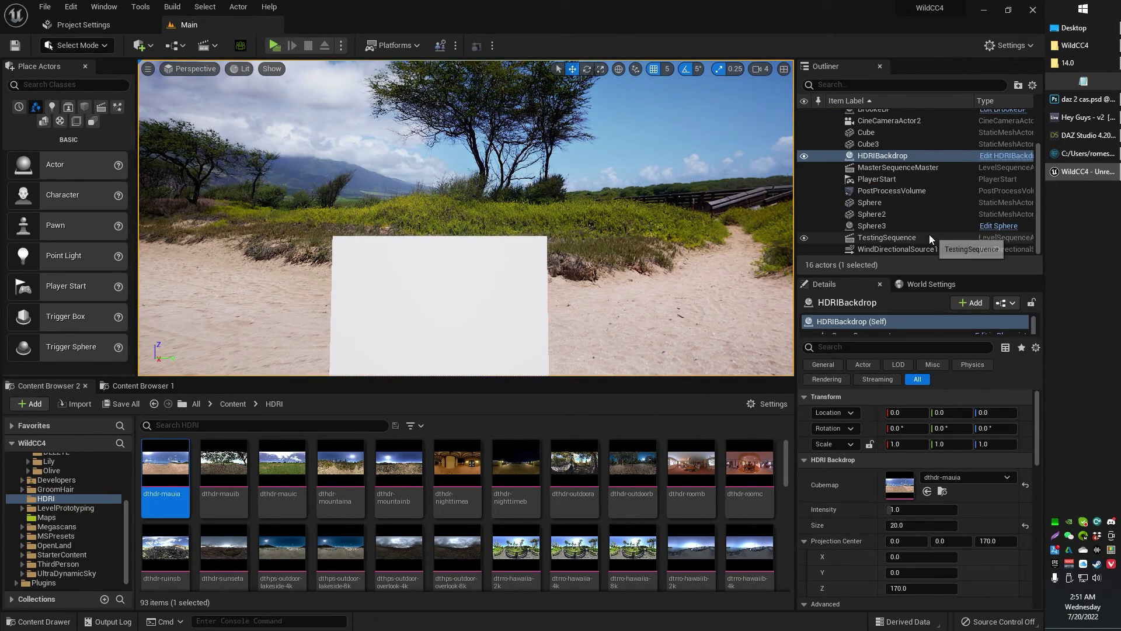
pyautogui.scroll(3, 930, 234)
pyautogui.scroll(-3, 927, 236)
pyautogui.scroll(2, 927, 236)
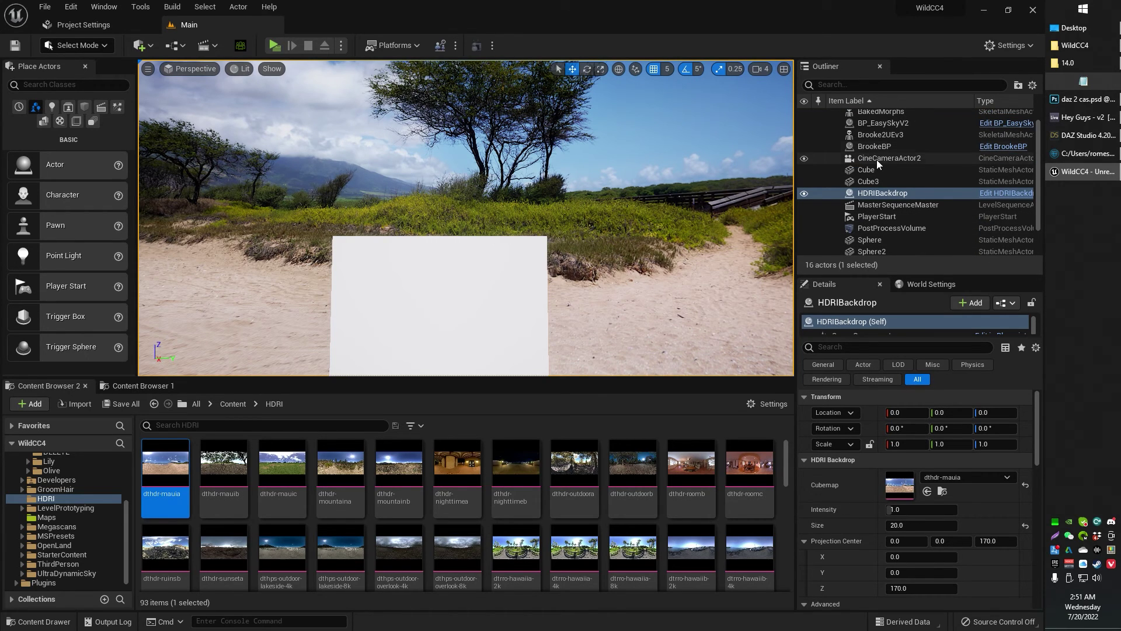
pyautogui.click(805, 124)
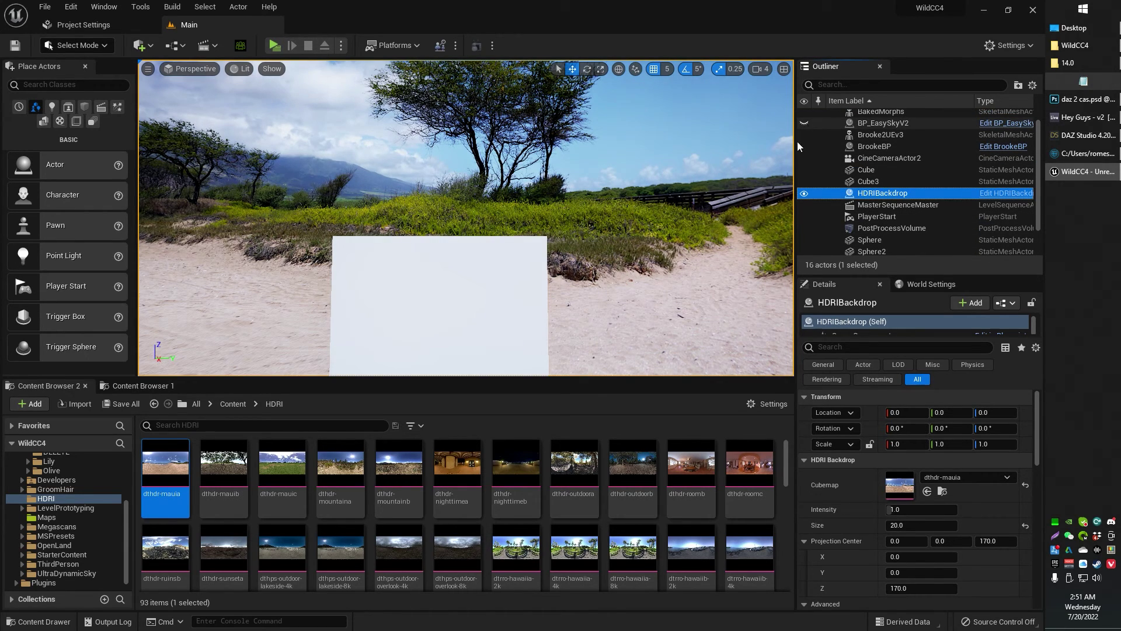
# Inspect the lighting around the cube without the sky actor and make BP_EasySkyV2 visible again
pyautogui.moveTo(584, 205); pyautogui.dragTo(450, 222, button='right')
pyautogui.moveTo(700, 152); pyautogui.dragTo(783, 160, button='right')
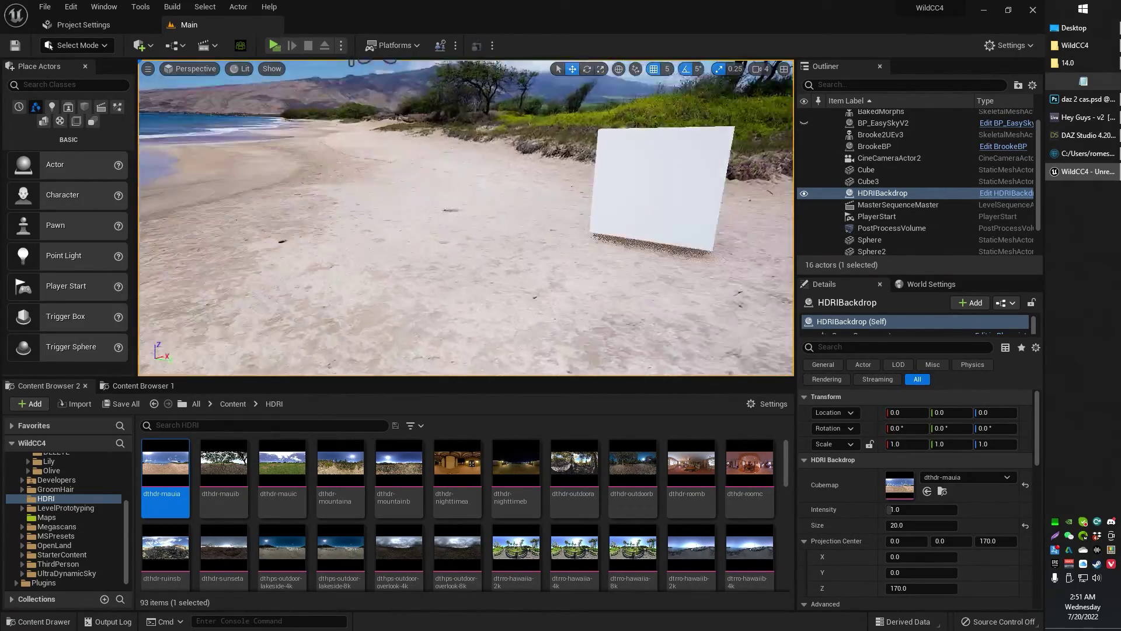
pyautogui.moveTo(409, 217); pyautogui.dragTo(514, 245, button='right')
pyautogui.press('w')
pyautogui.press('s')
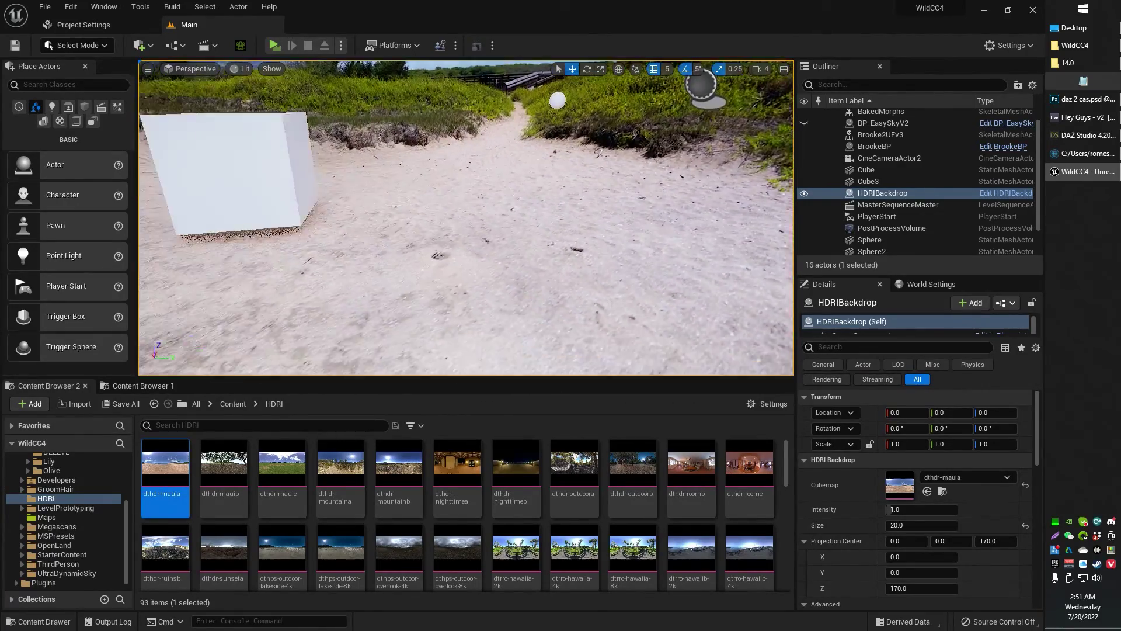
pyautogui.moveTo(783, 158); pyautogui.dragTo(992, 152, button='right')
pyautogui.click(805, 124)
# Inspect the character's shadow on the sand and select BP_EasySkyV2 to review its Basic Settings
pyautogui.moveTo(642, 175); pyautogui.dragTo(788, 193, button='right')
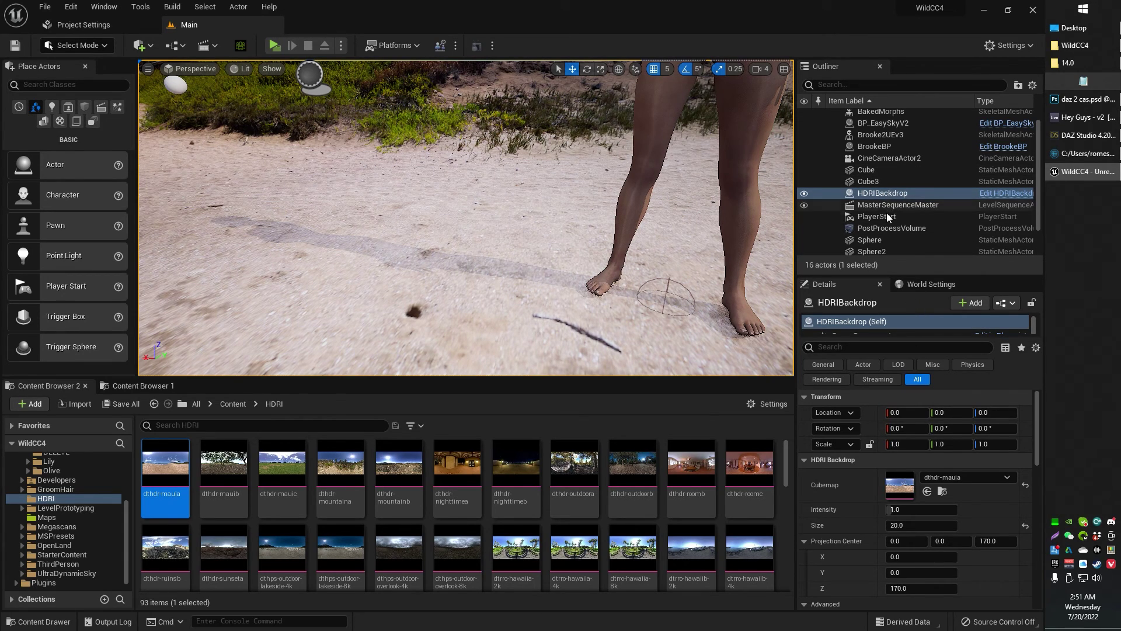
pyautogui.scroll(1, 896, 211)
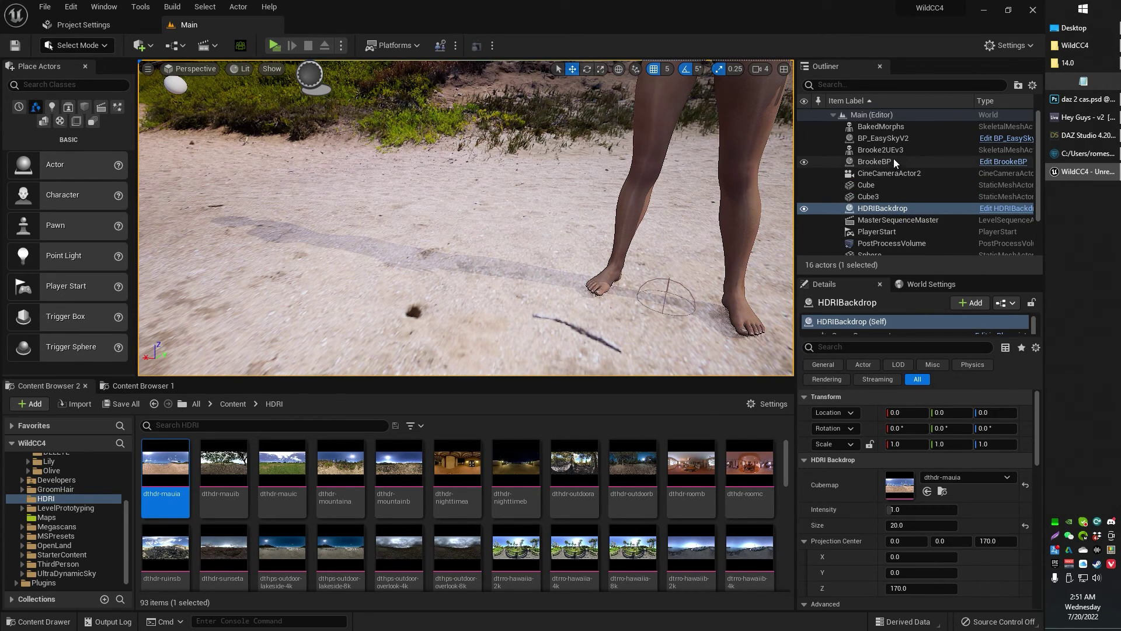
pyautogui.click(882, 139)
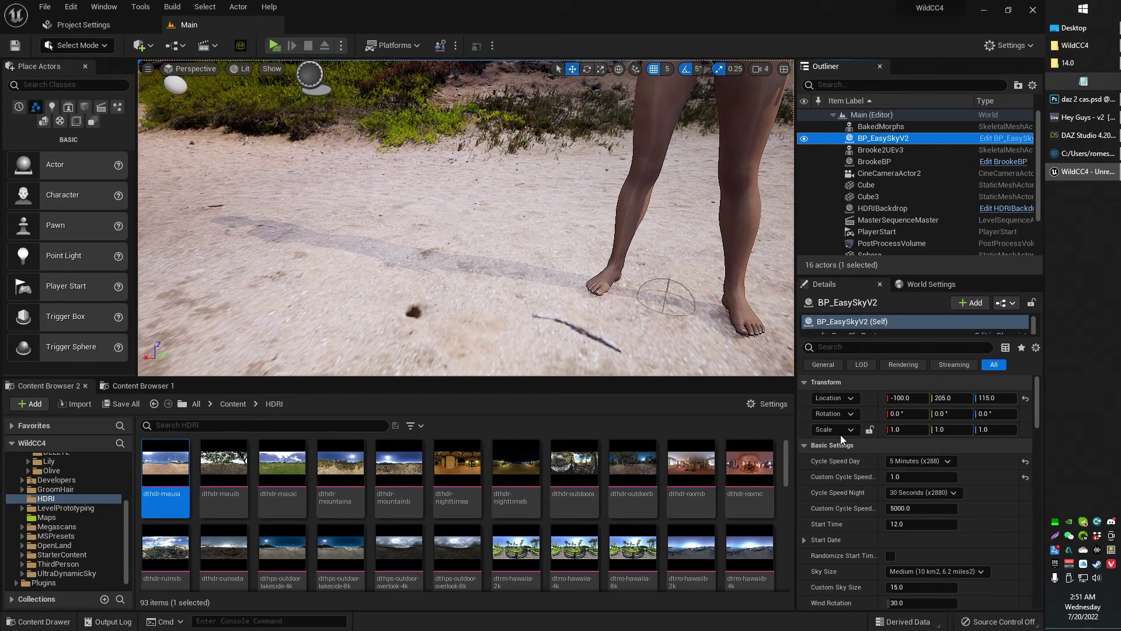
pyautogui.moveTo(684, 308); pyautogui.dragTo(540, 262, button='right')
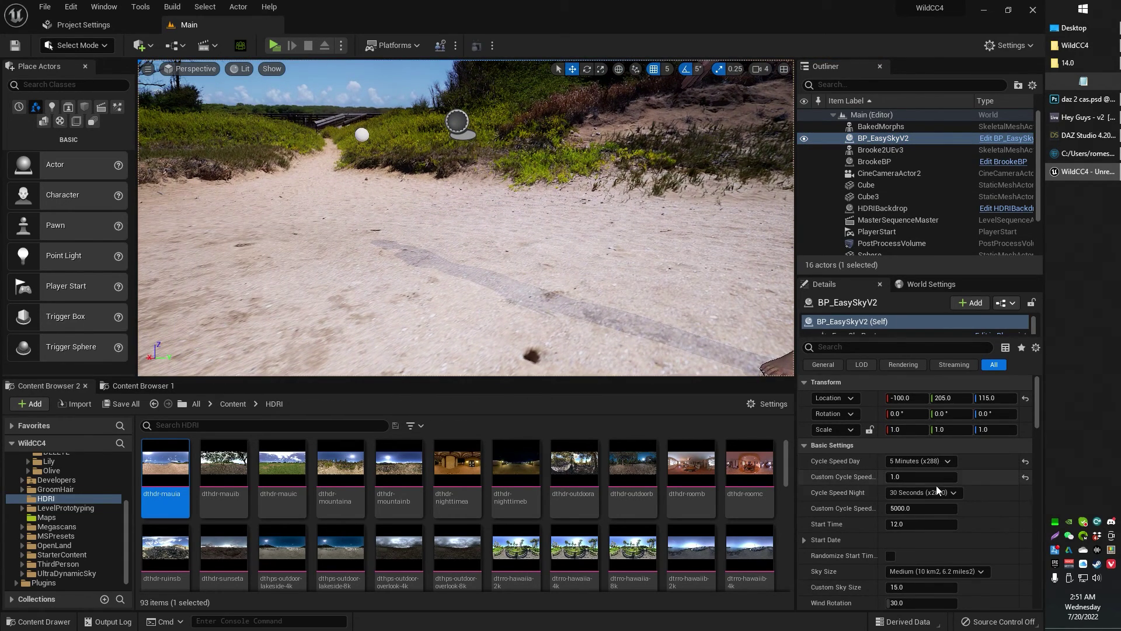
pyautogui.moveTo(683, 308); pyautogui.dragTo(713, 334, button='right')
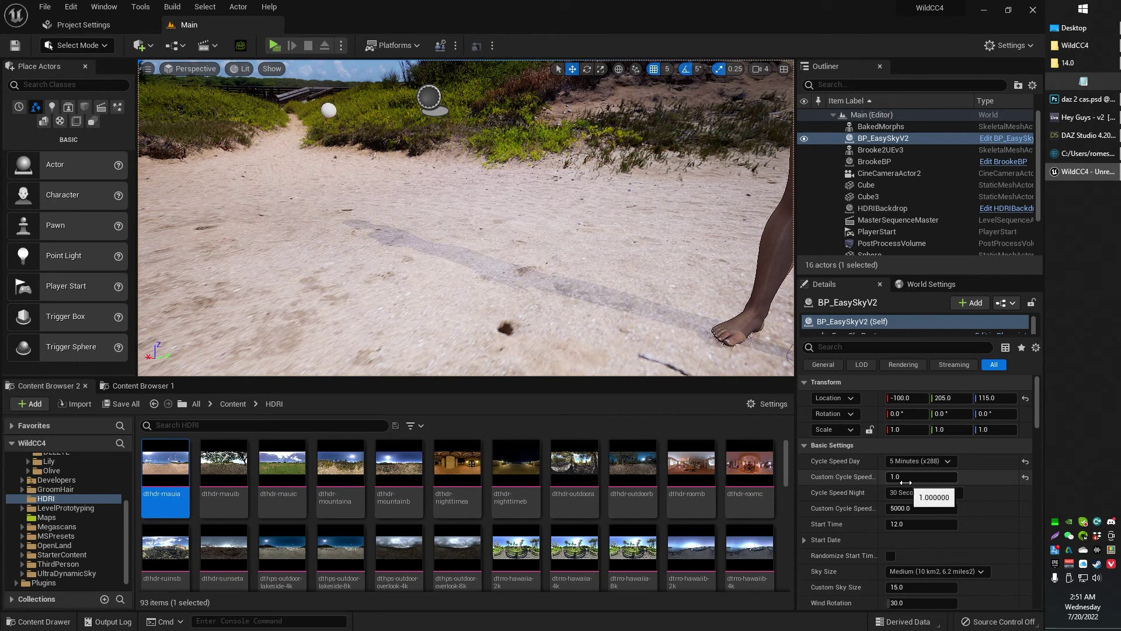
# Focus the view on HDRIBackdrop and review its projection, lighting distance and mesh settings
pyautogui.doubleClick(871, 207)
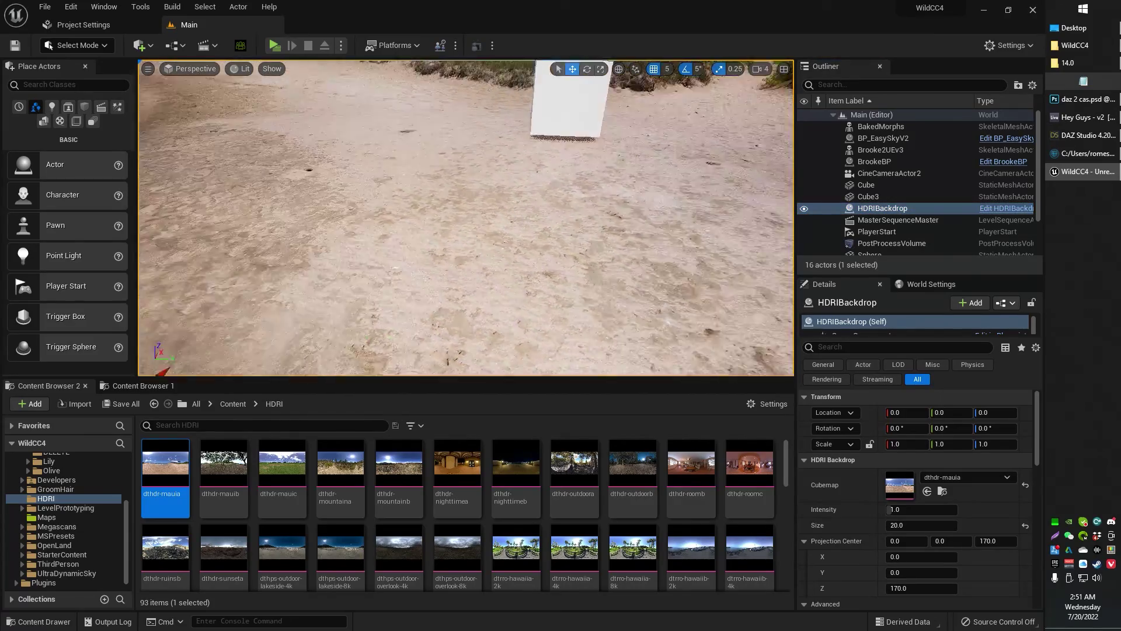
pyautogui.press('w')
pyautogui.moveTo(466, 217)
pyautogui.mouseDown(button='right')
pyautogui.moveTo(427, 212)
pyautogui.moveTo(449, 205)
pyautogui.moveTo(438, 186)
pyautogui.moveTo(491, 190)
pyautogui.moveTo(466, 201)
pyautogui.mouseUp(button='right')
pyautogui.press('w')
pyautogui.press('s')
pyautogui.press('w')
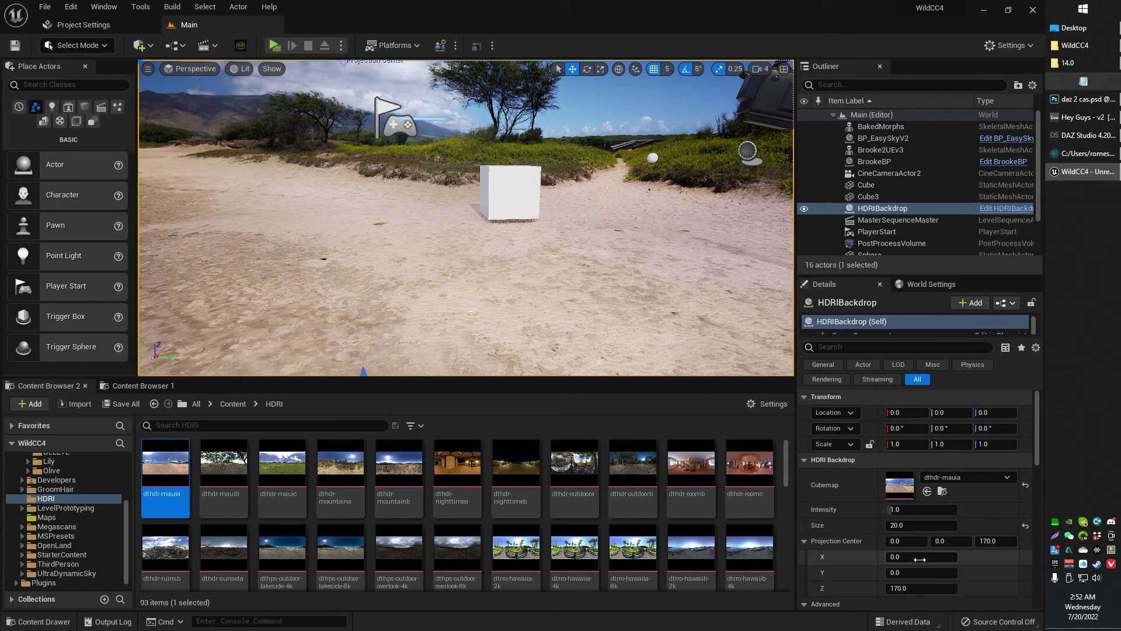
pyautogui.scroll(-2, 917, 579)
pyautogui.scroll(-4, 917, 574)
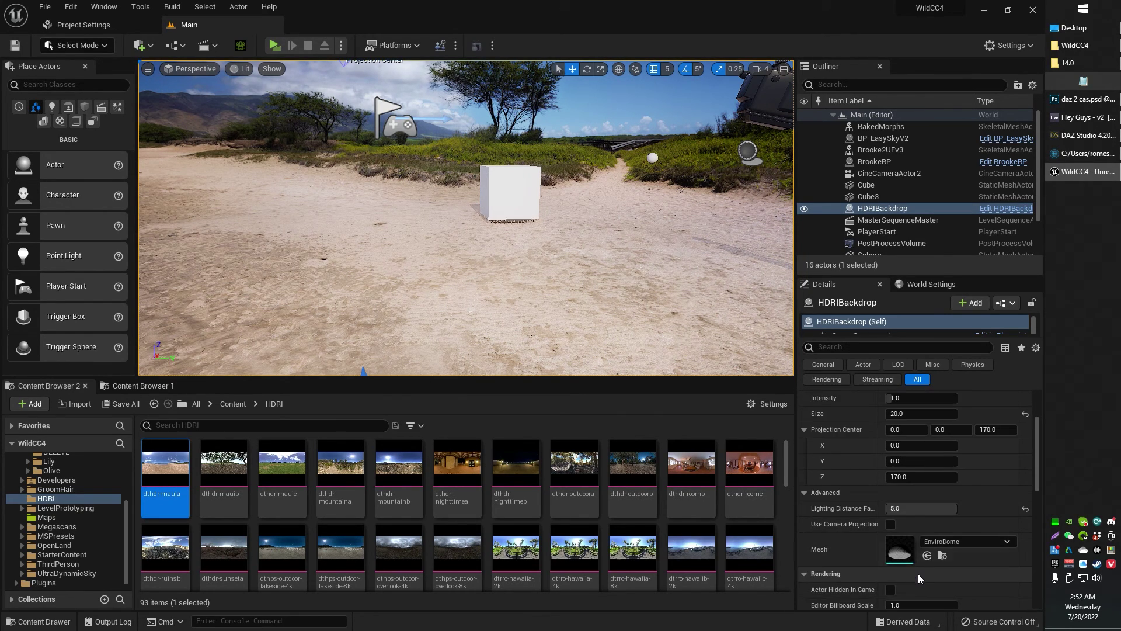
pyautogui.scroll(6, 920, 560)
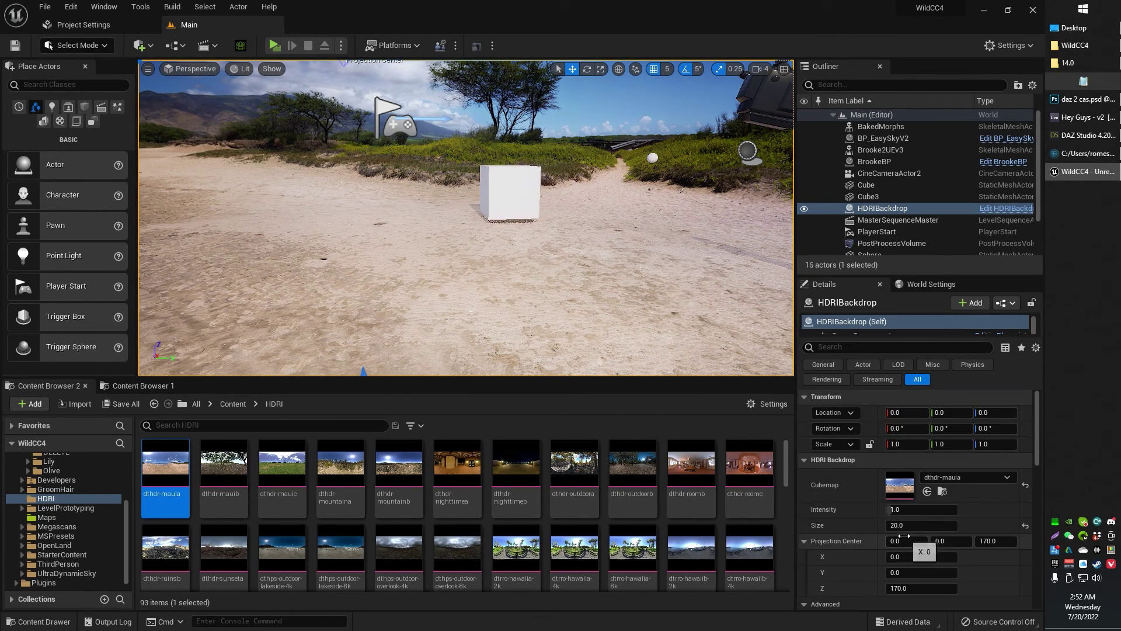
# Set the HDRIBackdrop's Size to 170
pyautogui.click(915, 525)
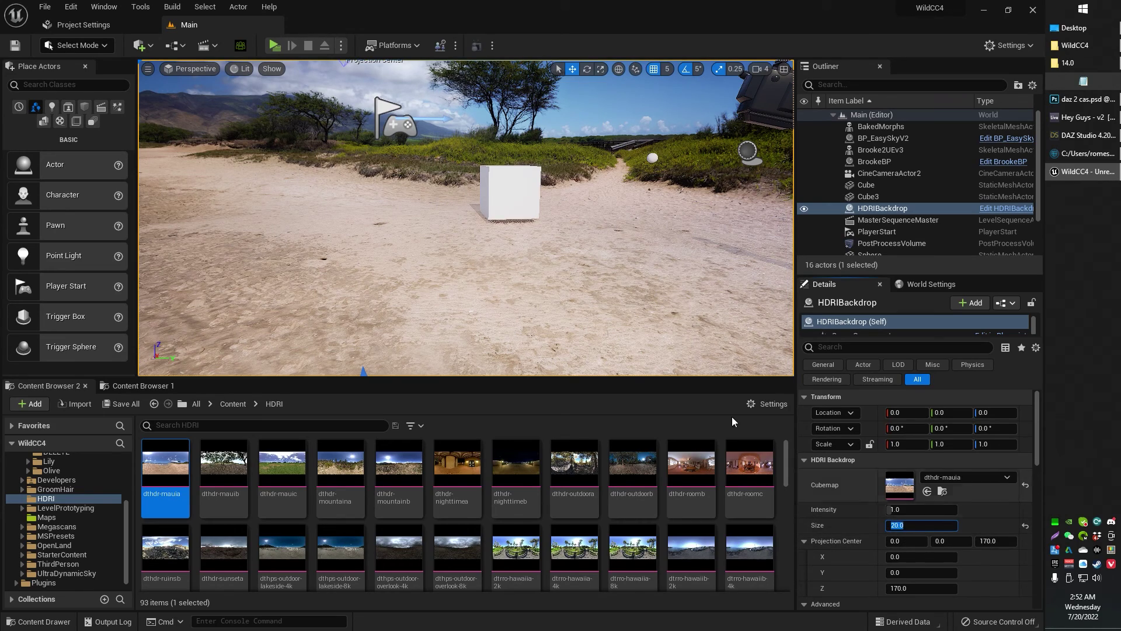
pyautogui.moveTo(526, 262); pyautogui.dragTo(565, 293, button='right')
pyautogui.press('s')
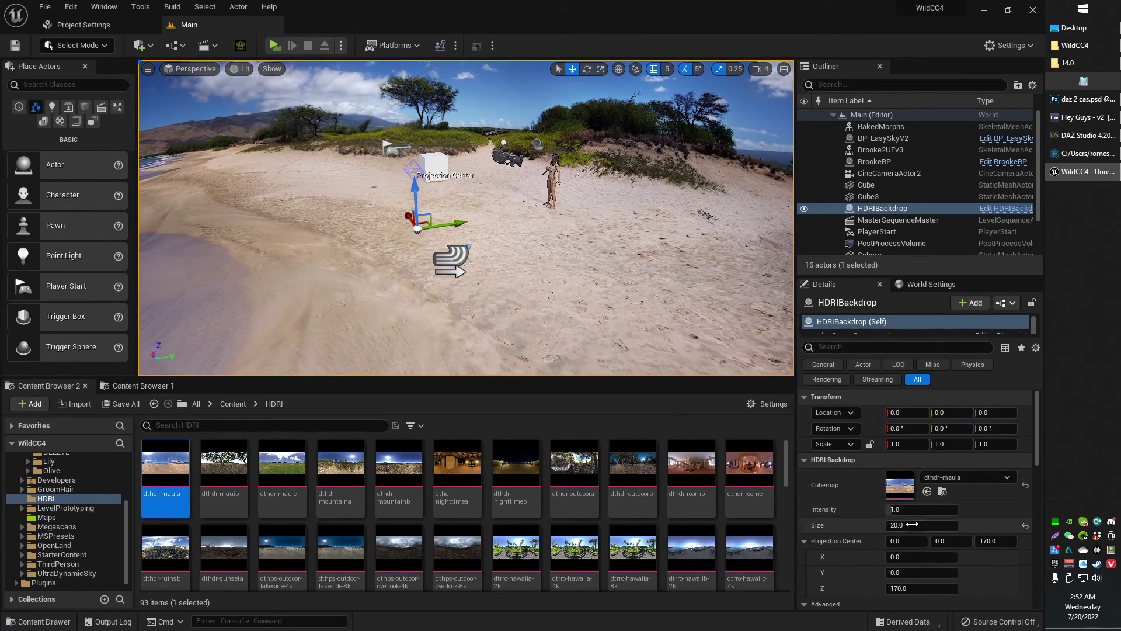
pyautogui.click(913, 520)
pyautogui.write('17')
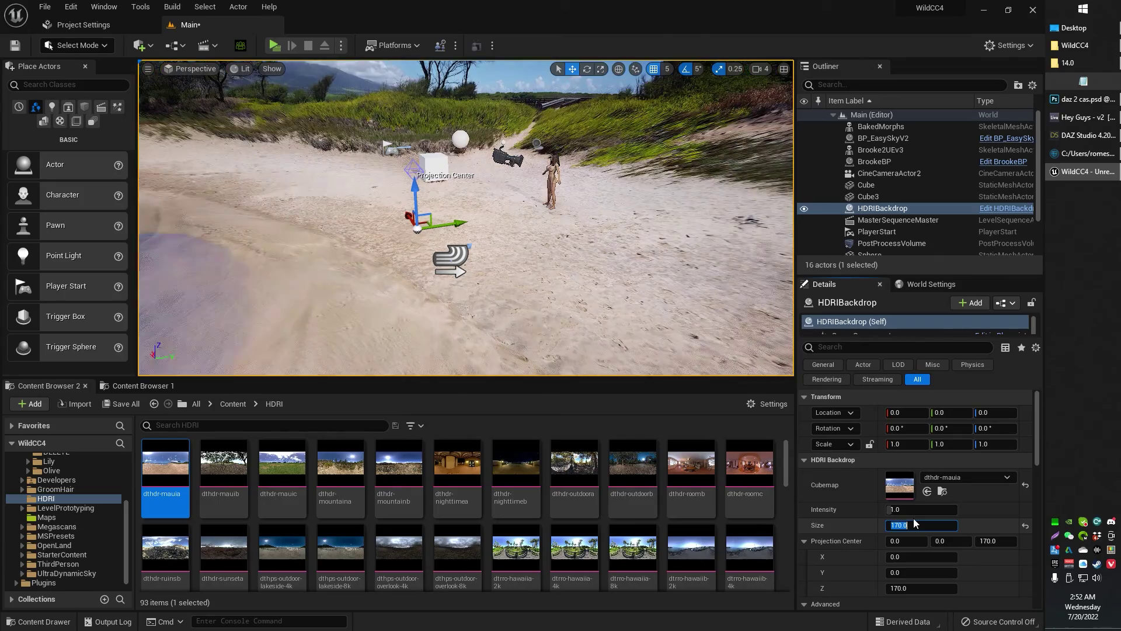
# Set the HDRIBackdrop's Size to 20
pyautogui.write('0')
pyautogui.press('Return')
pyautogui.press('w')
pyautogui.moveTo(466, 217); pyautogui.dragTo(584, 227, button='right')
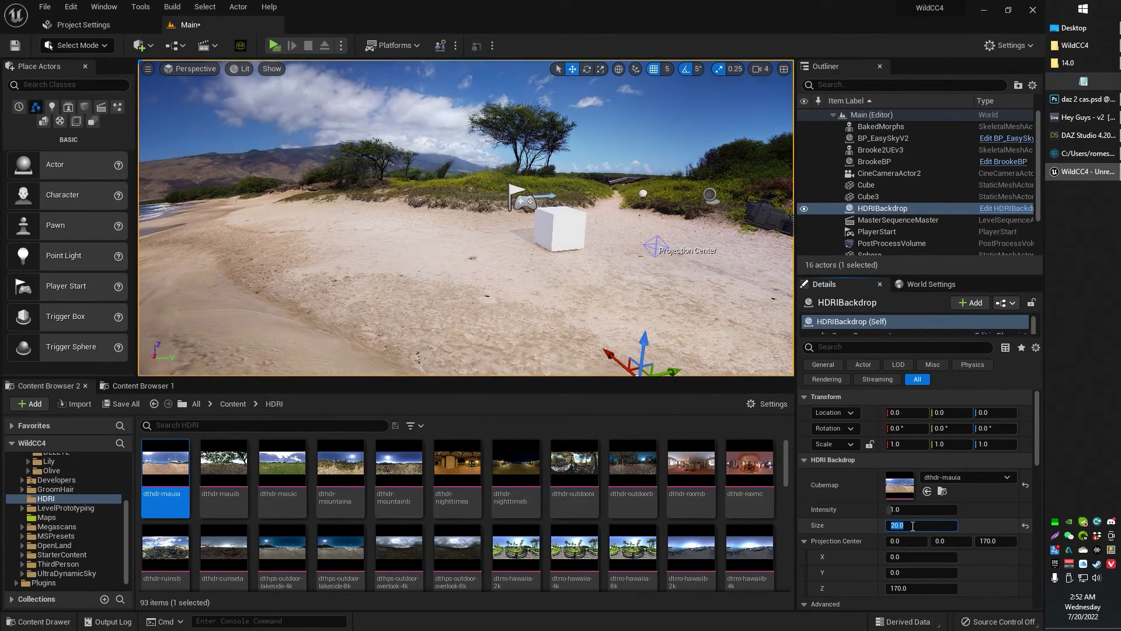
# Inspect the resized backdrop around the character, the shoreline and the white cube for projection distortion
pyautogui.press('w')
pyautogui.moveTo(466, 217); pyautogui.dragTo(660, 201, button='right')
pyautogui.press('w')
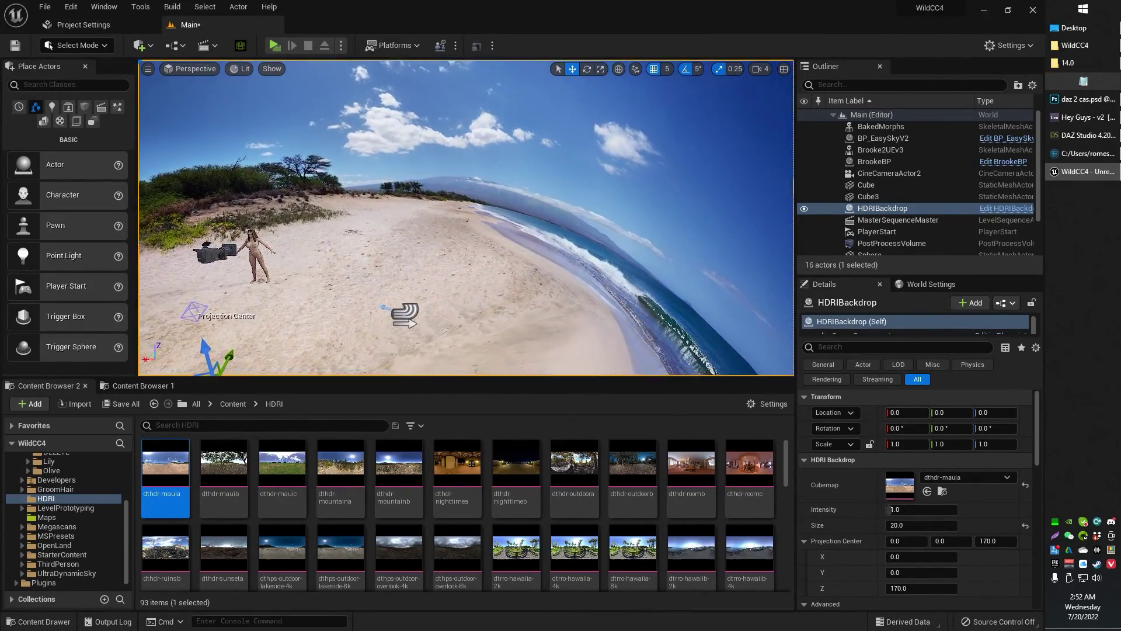
pyautogui.press('w')
pyautogui.moveTo(466, 217); pyautogui.dragTo(524, 268, button='right')
pyautogui.press('s')
pyautogui.press('w')
pyautogui.press('s')
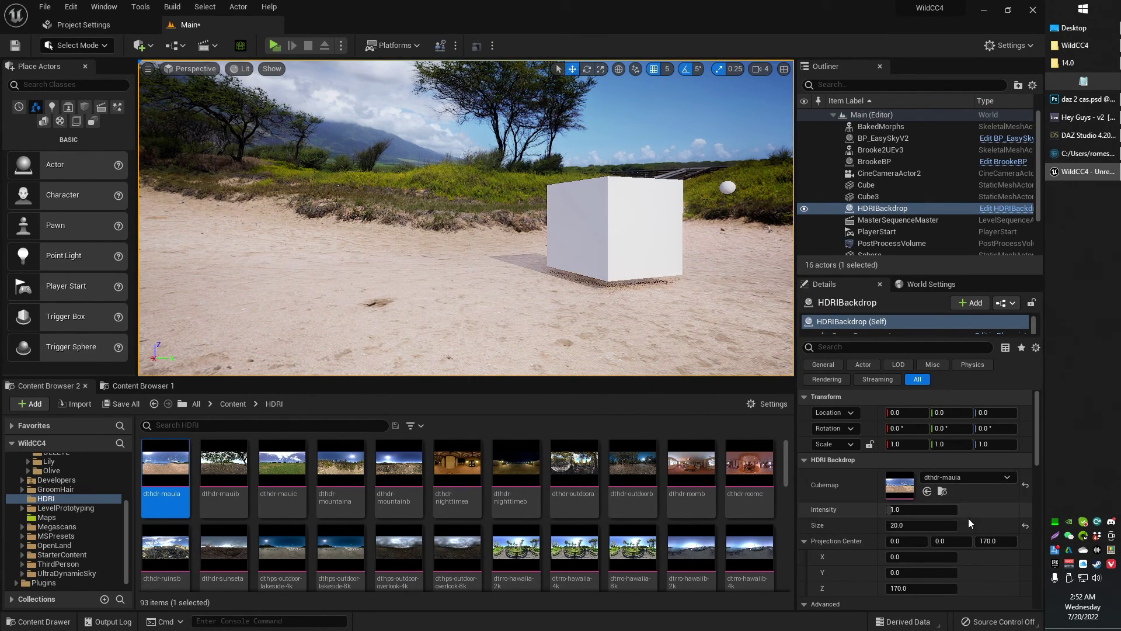
# Review the HDRIBackdrop's lighting distance, mesh and rendering settings, and check how the cube sits on the sand
pyautogui.scroll(-1, 968, 517)
pyautogui.scroll(-5, 974, 531)
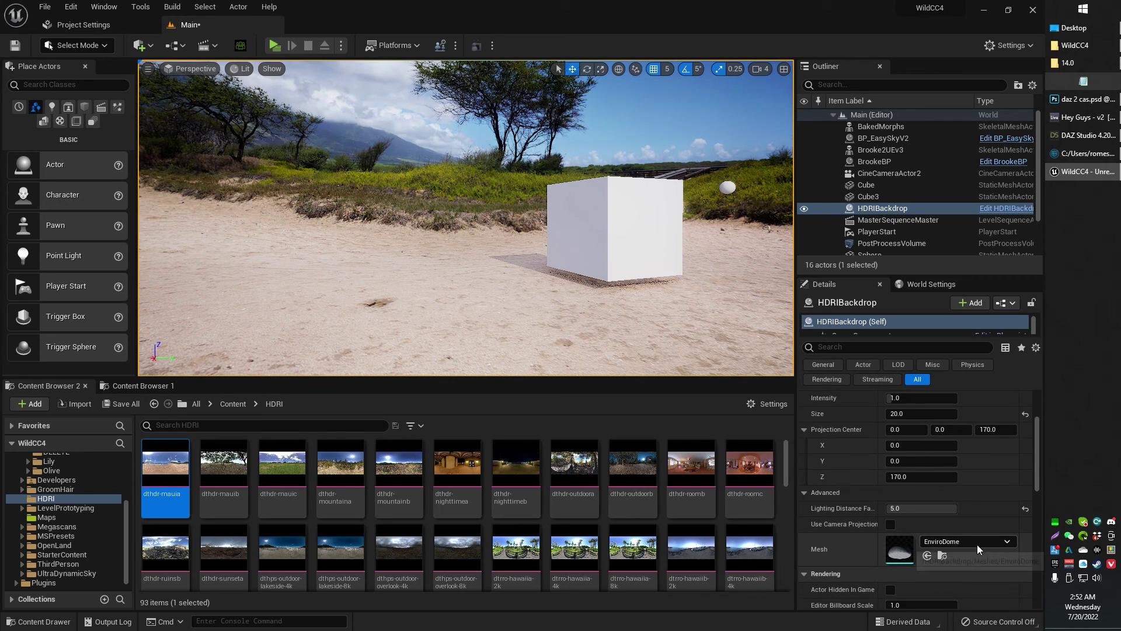
pyautogui.scroll(-3, 979, 552)
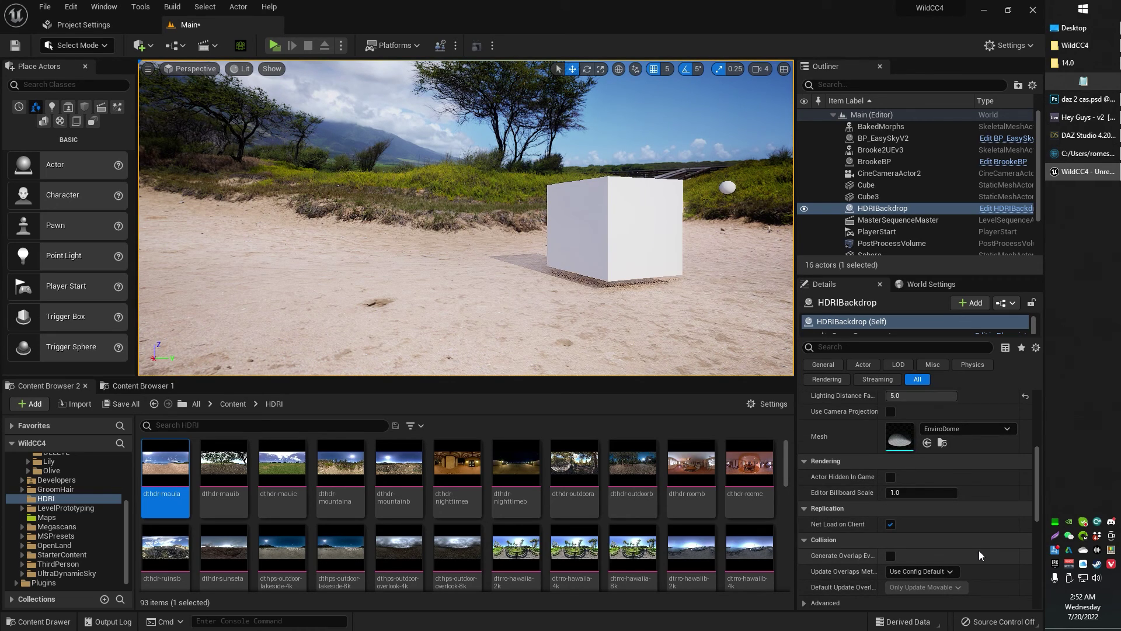
pyautogui.scroll(6, 979, 550)
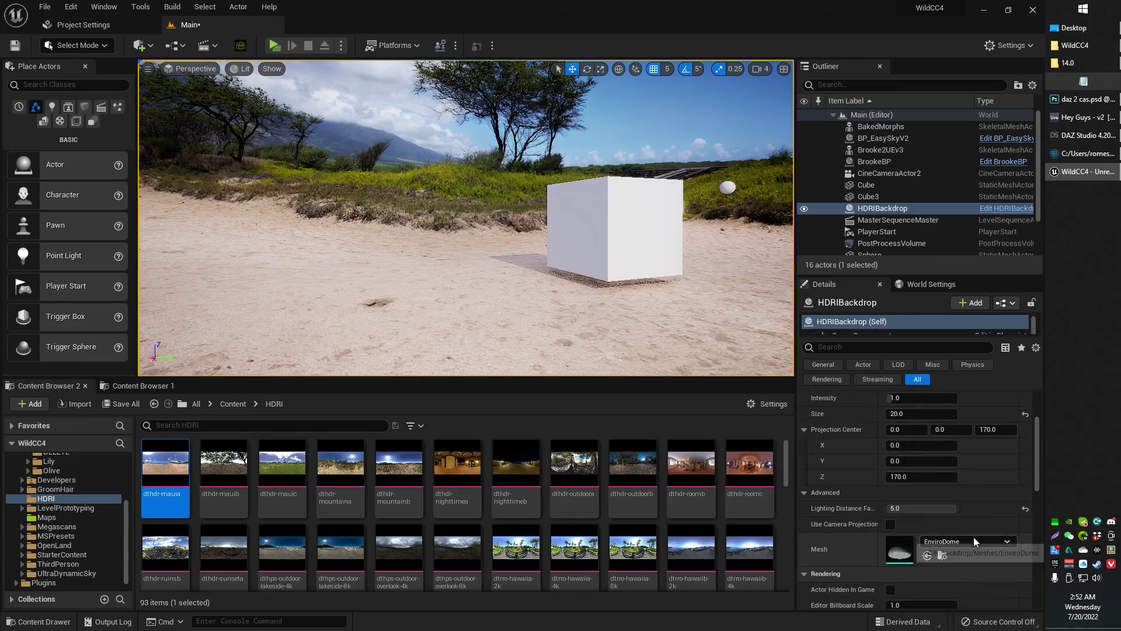
pyautogui.scroll(2, 972, 538)
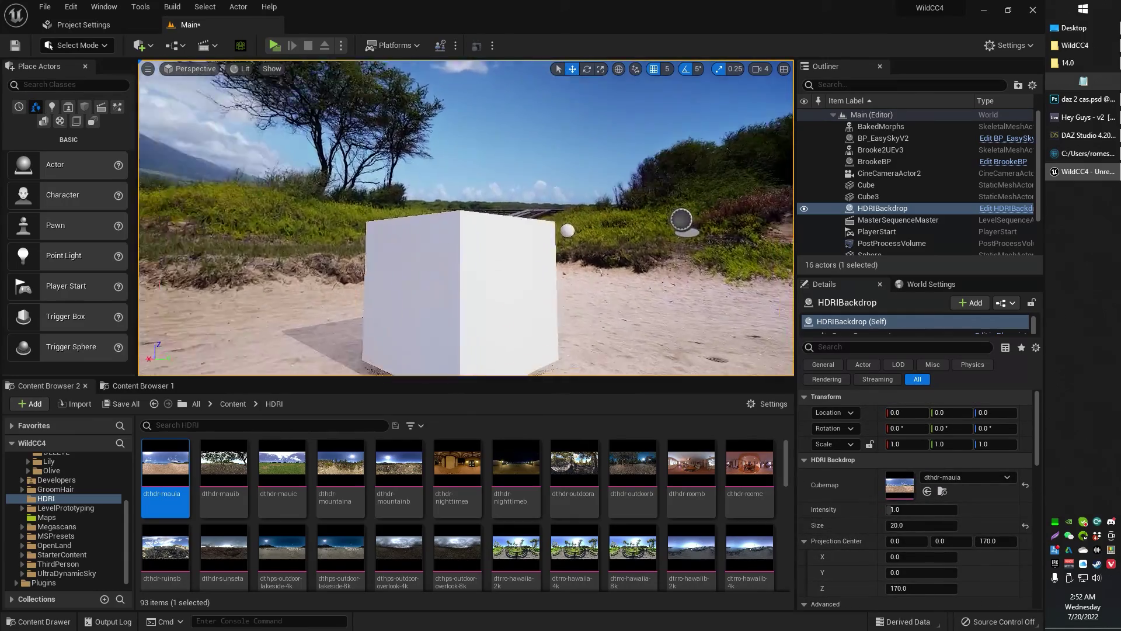
pyautogui.moveTo(466, 218); pyautogui.dragTo(379, 216, button='right')
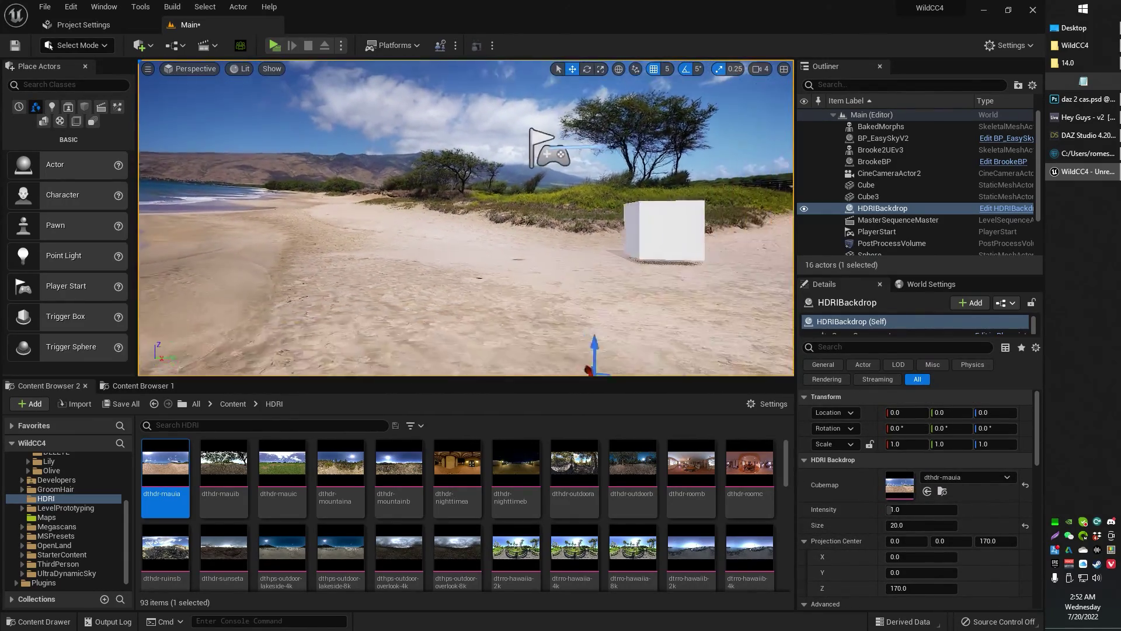
pyautogui.moveTo(525, 295); pyautogui.dragTo(542, 298, button='right')
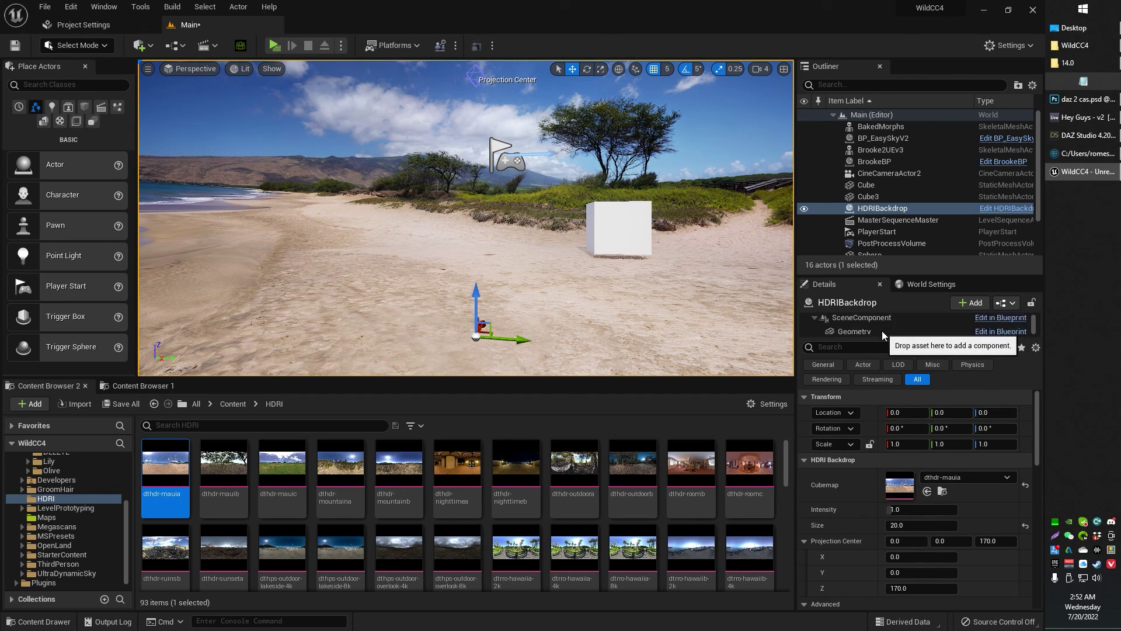
# Review the light settings of the HDRIBackdrop's Skylight component and return to the actor's root settings
pyautogui.scroll(-3, 881, 331)
pyautogui.click(881, 331)
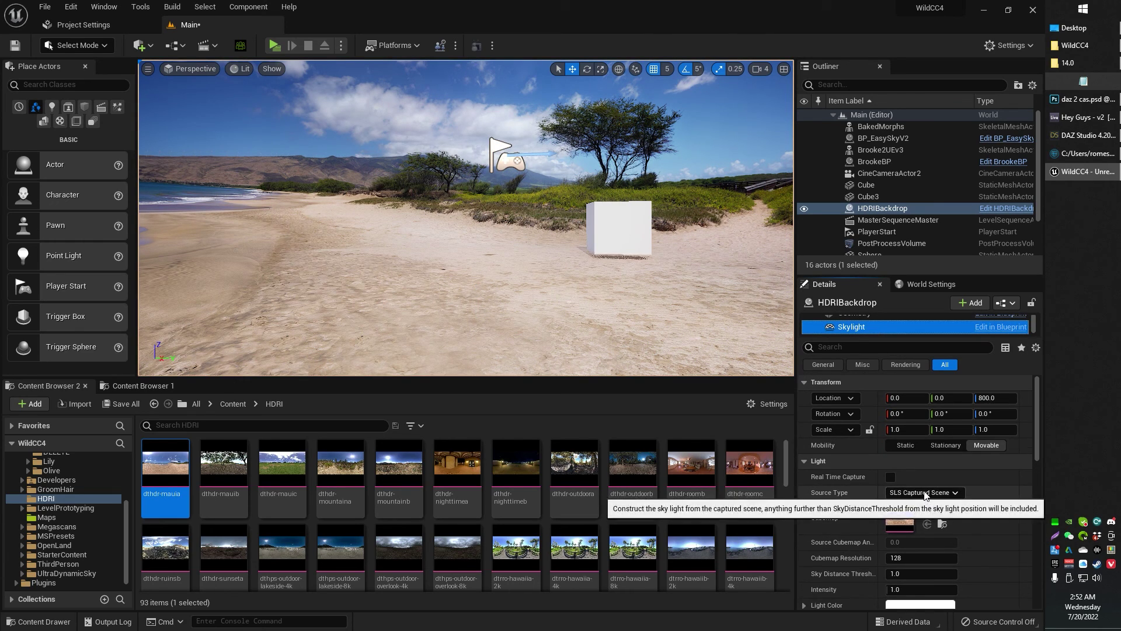
pyautogui.scroll(2, 876, 329)
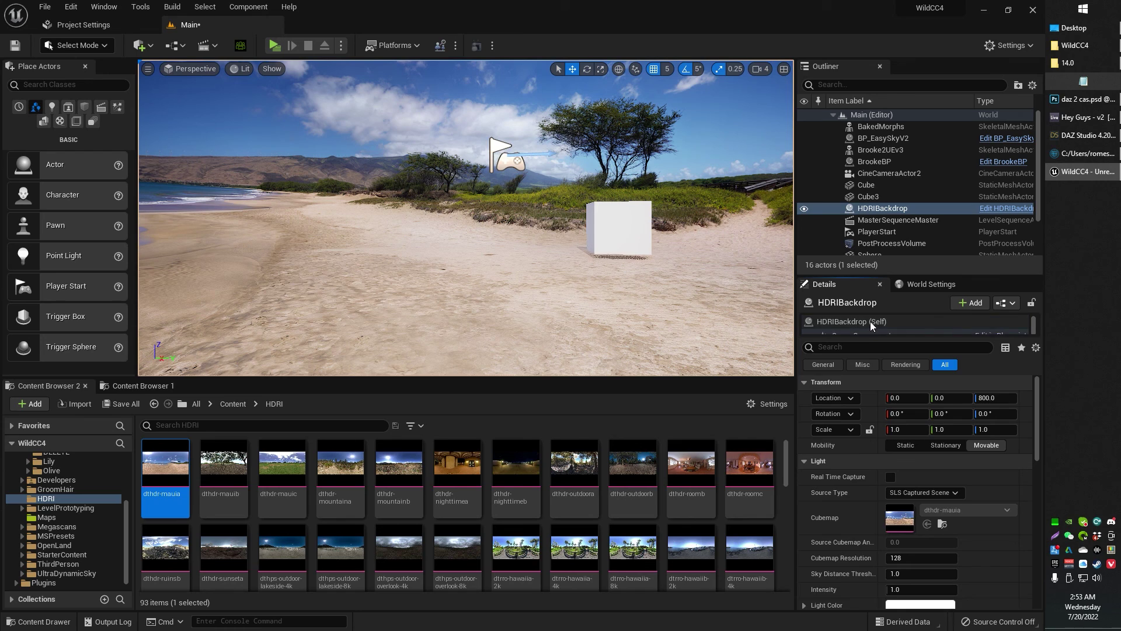
pyautogui.click(871, 321)
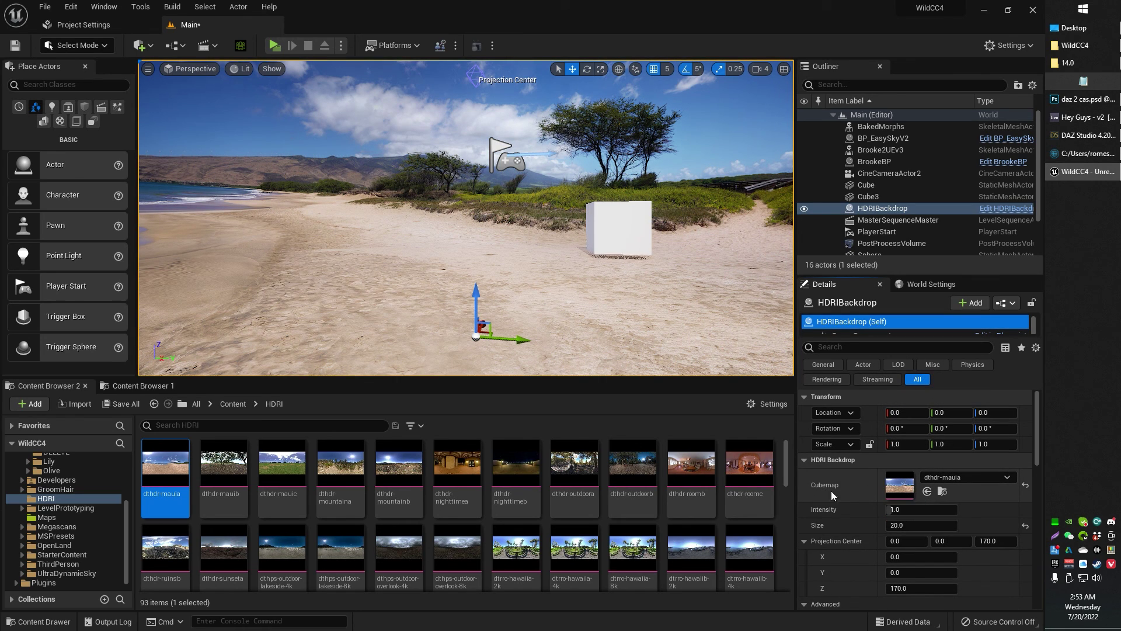
# Examine the projected sand, shoreline and horizon of the beach backdrop from near ground level
pyautogui.moveTo(724, 248); pyautogui.dragTo(806, 225, button='right')
pyautogui.press('w')
pyautogui.press('s')
pyautogui.press('s')
pyautogui.press('w')
pyautogui.moveTo(514, 237); pyautogui.dragTo(576, 244, button='right')
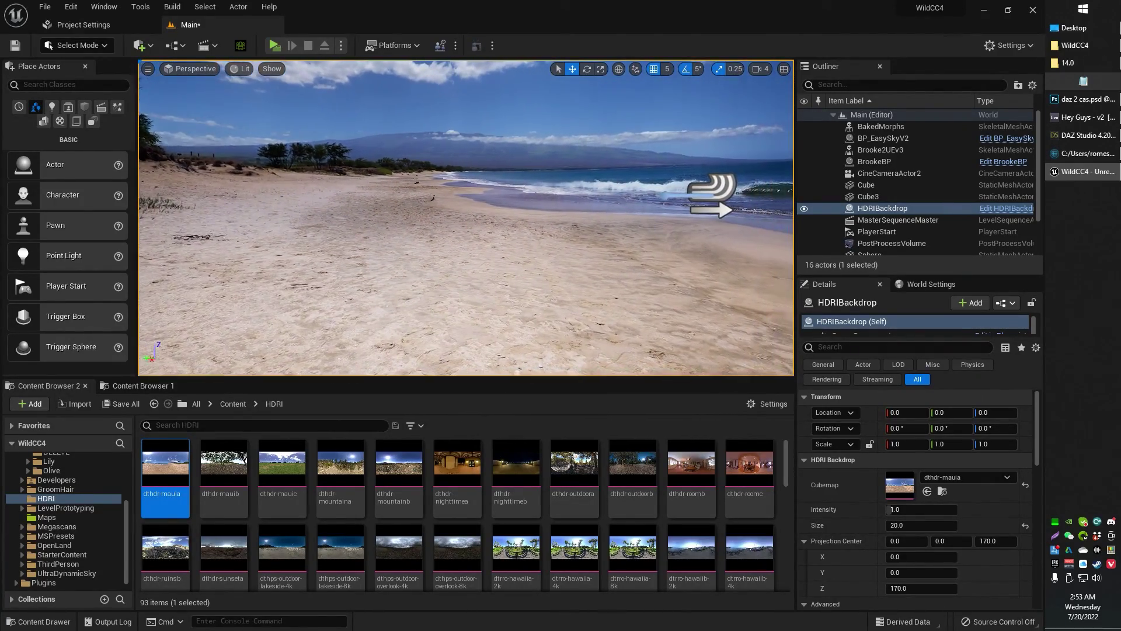